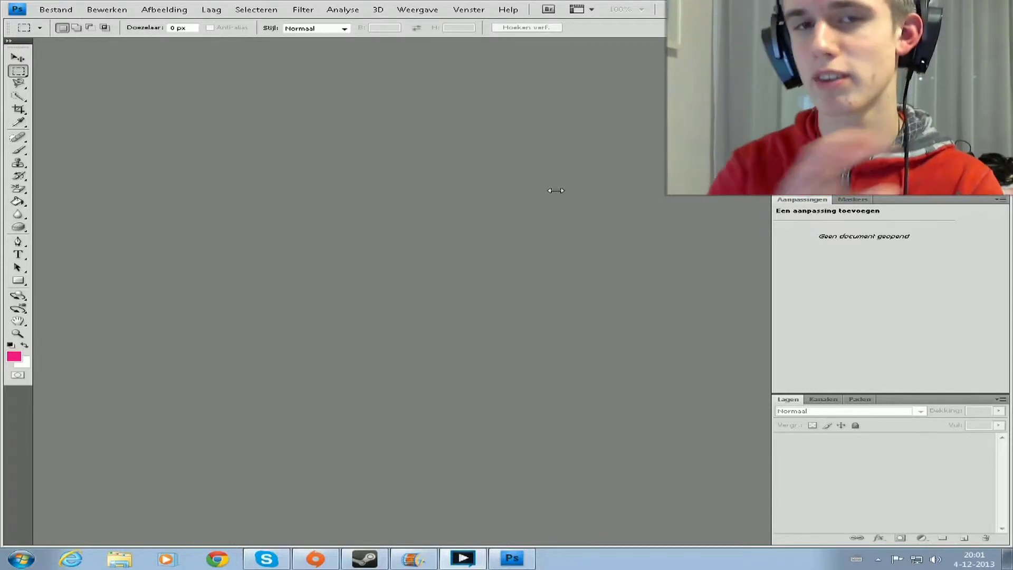
# Step: Open the braided-hair photo IMG_5615 from the Foto's folder
pyautogui.click(56, 9)
pyautogui.click(68, 34)
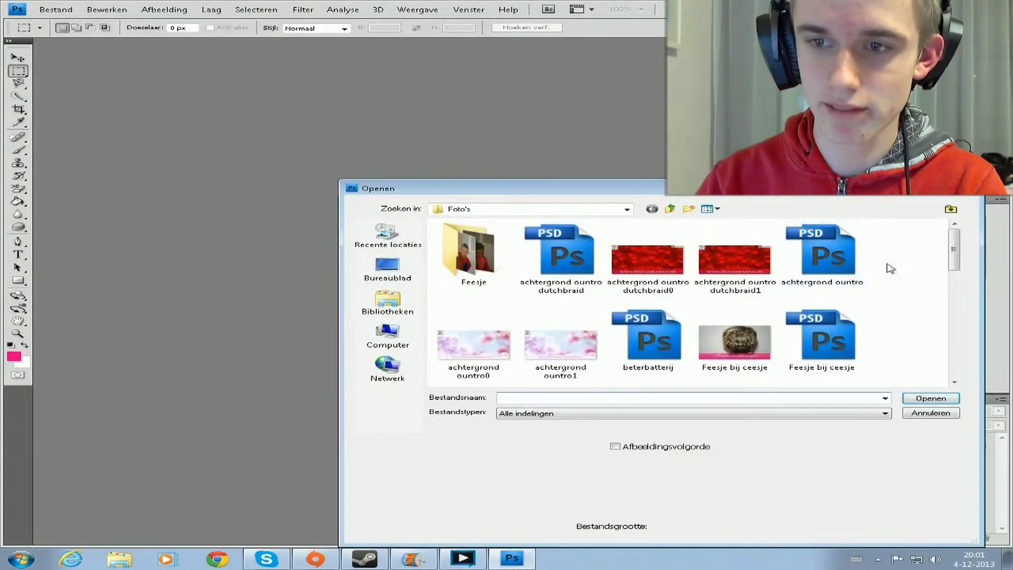
pyautogui.moveTo(954, 248); pyautogui.dragTo(974, 331)
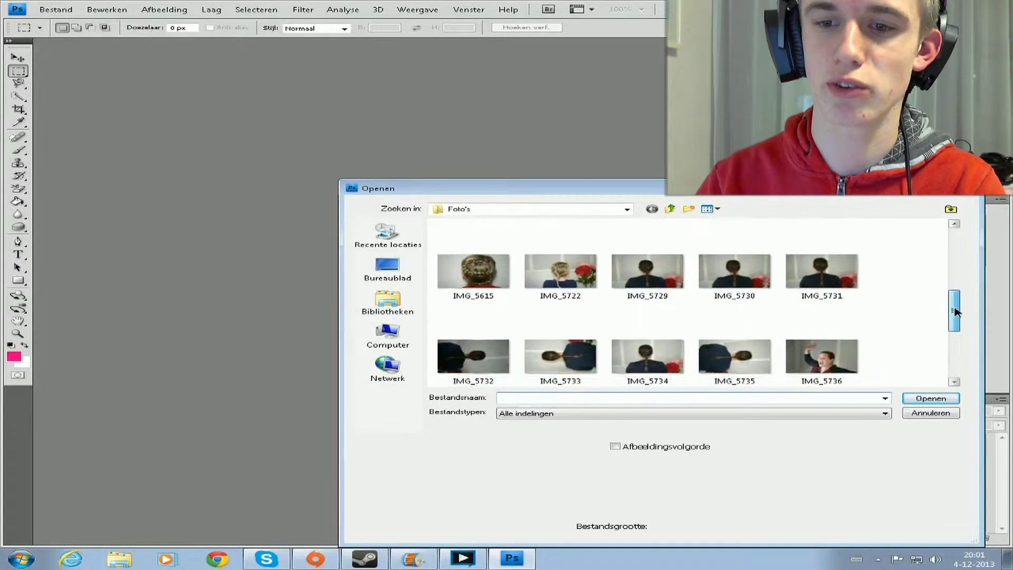
pyautogui.scroll(3, 974, 330)
pyautogui.doubleClick(474, 338)
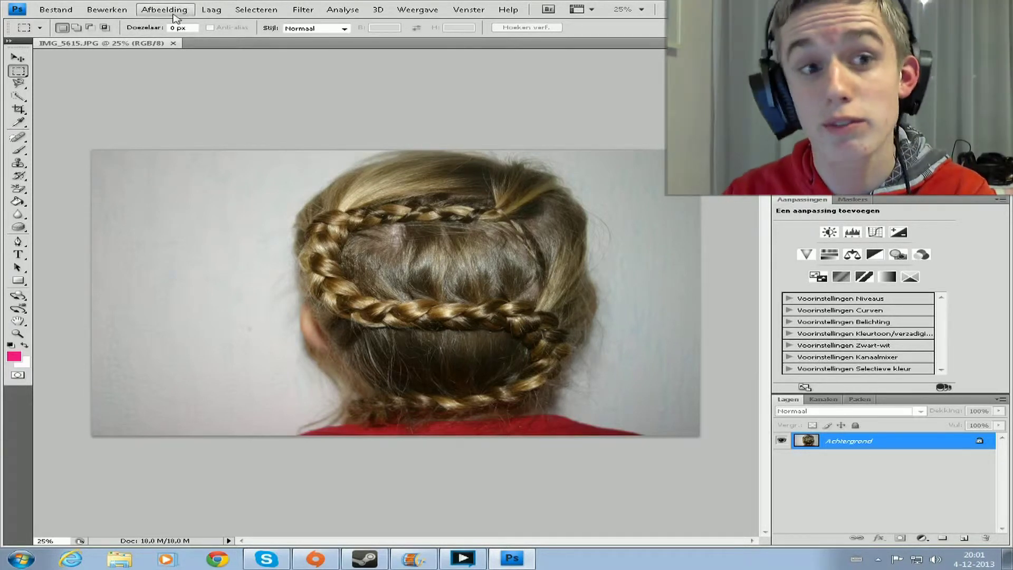
# Step: Set the image width to 1280 pixels with proportions constrained, after one cancelled attempt
pyautogui.click(176, 17)
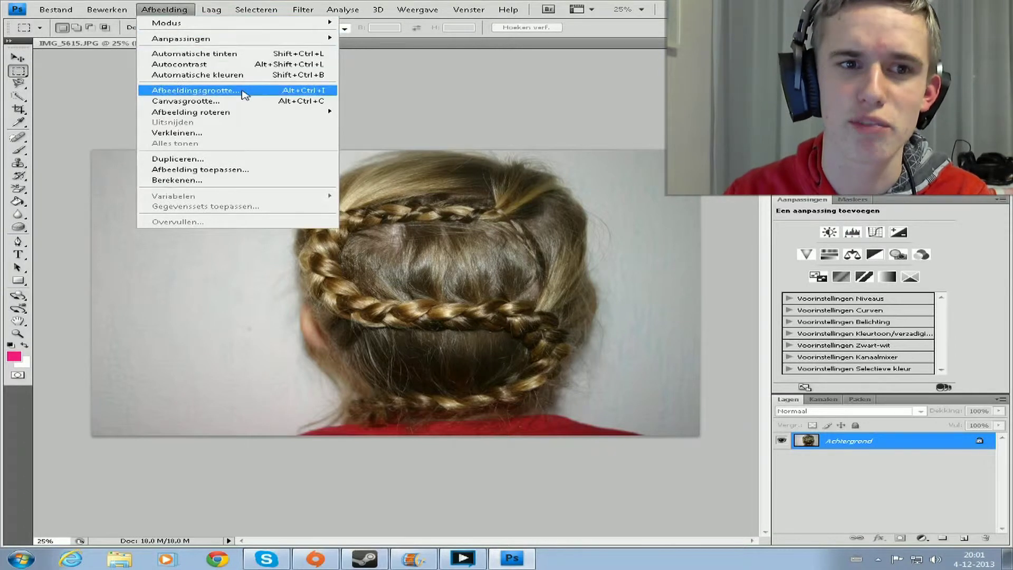
pyautogui.click(243, 92)
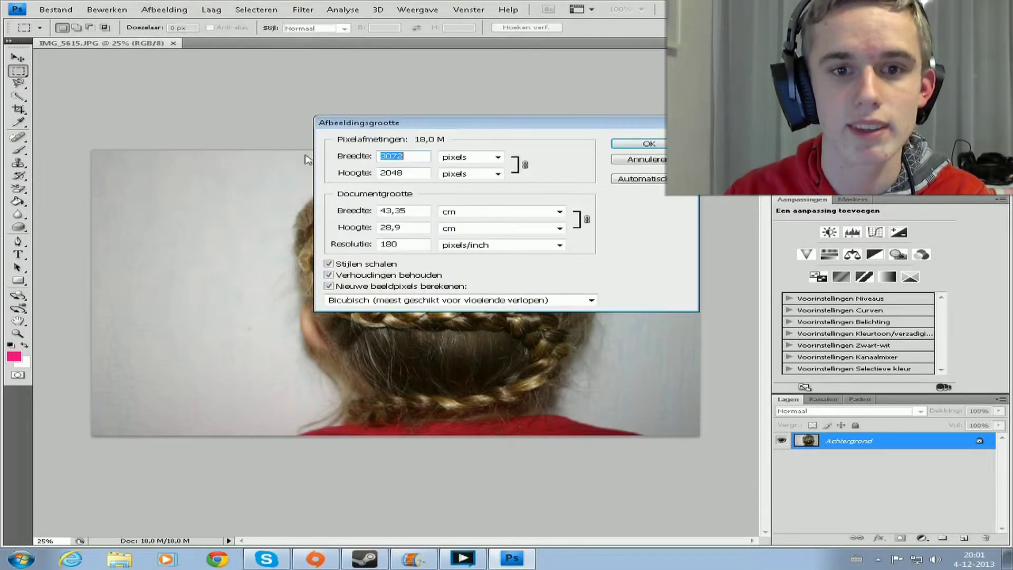
pyautogui.write('12')
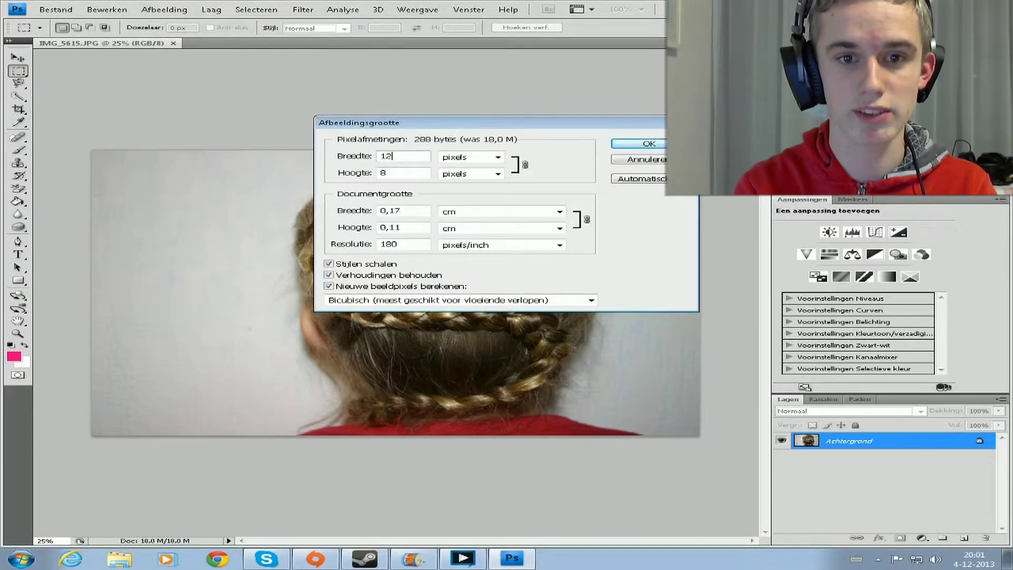
pyautogui.write('80')
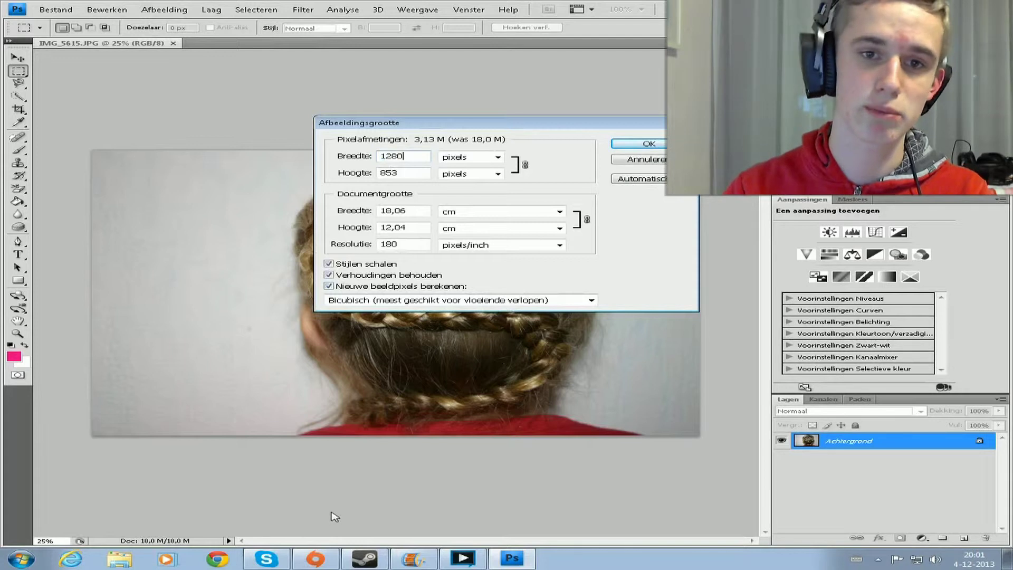
pyautogui.click(329, 275)
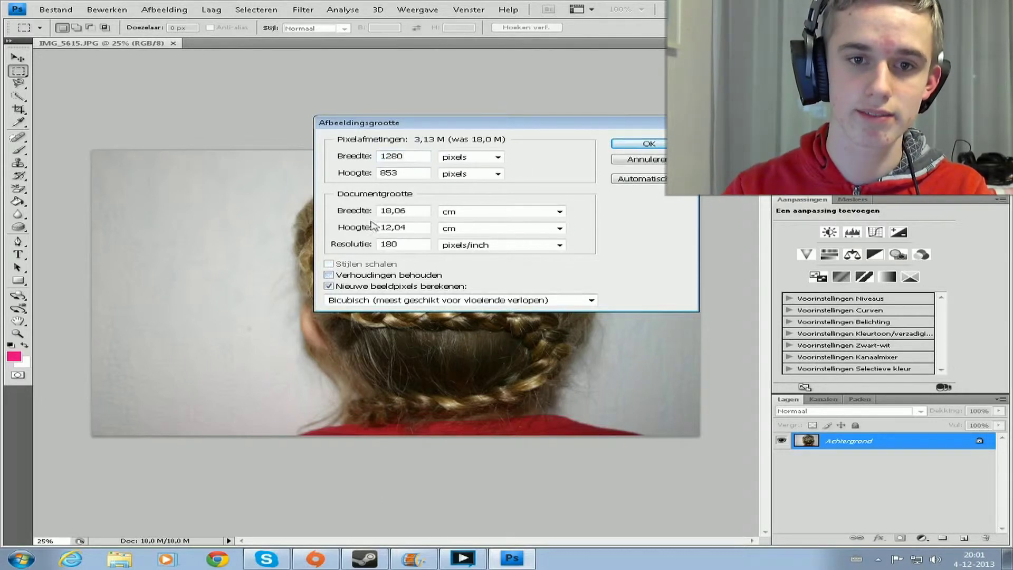
pyautogui.write('1')
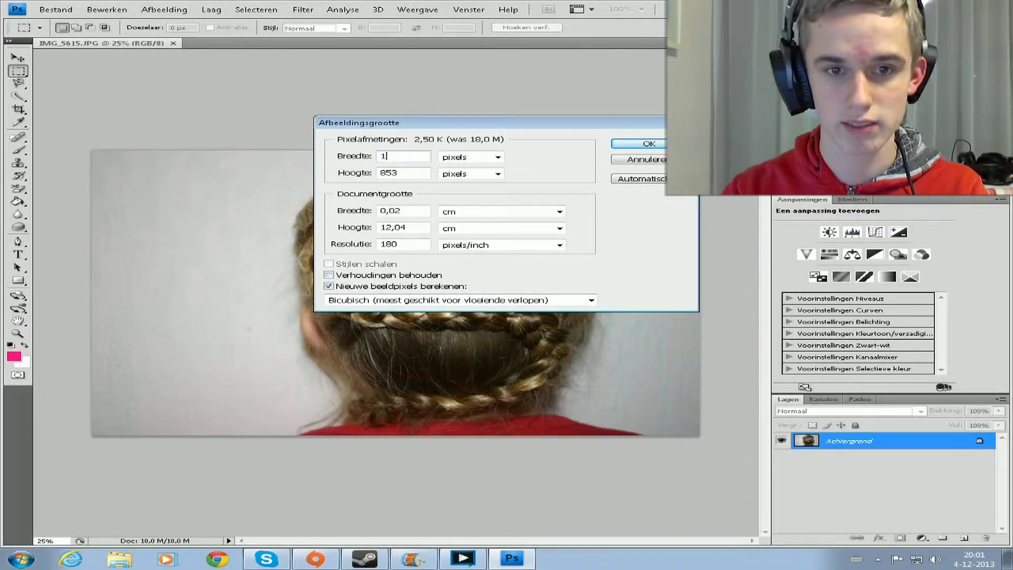
pyautogui.write('270')
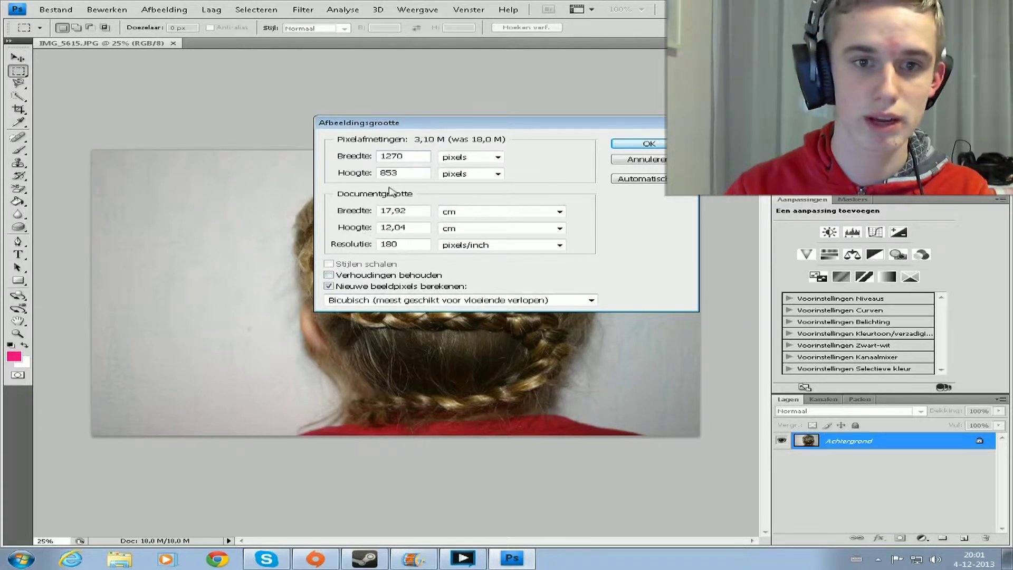
pyautogui.press('BackSpace')
pyautogui.write('8')
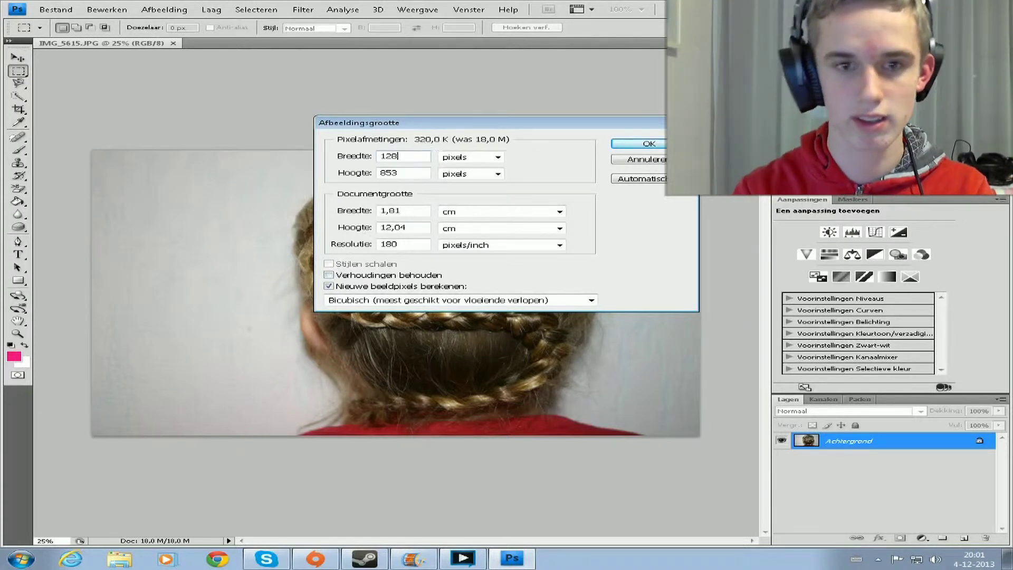
pyautogui.write('0')
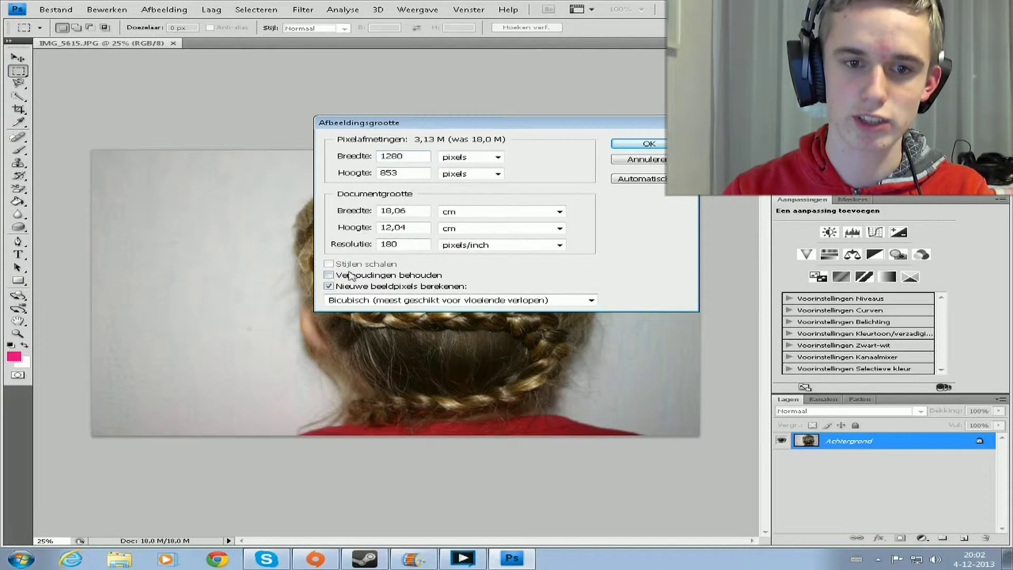
pyautogui.click(329, 275)
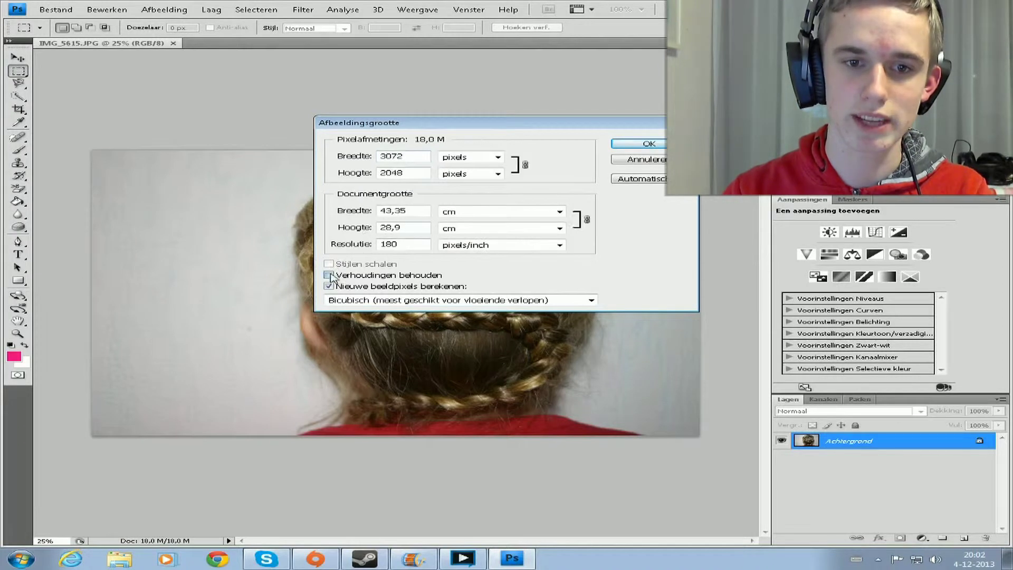
pyautogui.click(650, 144)
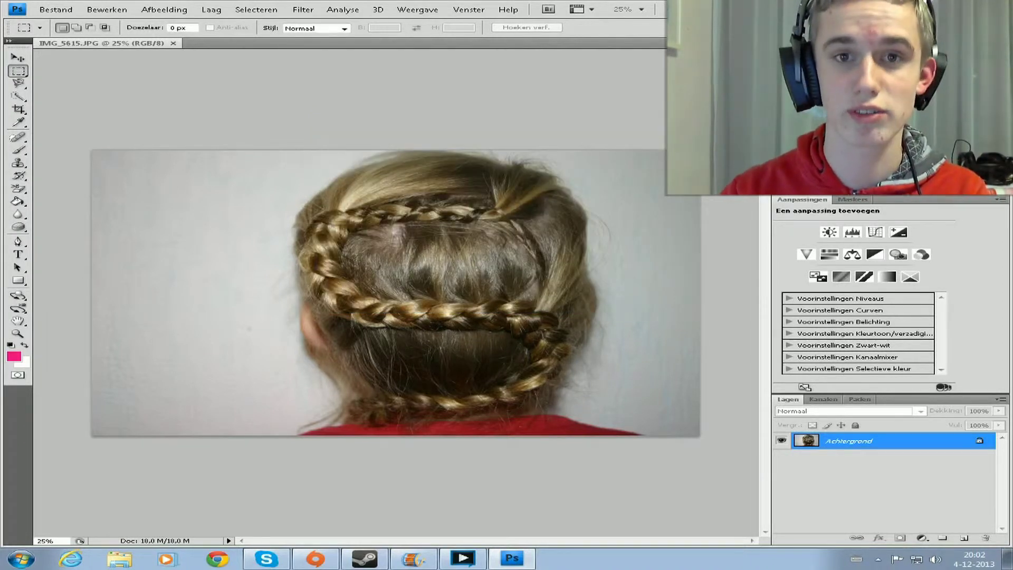
pyautogui.click(182, 10)
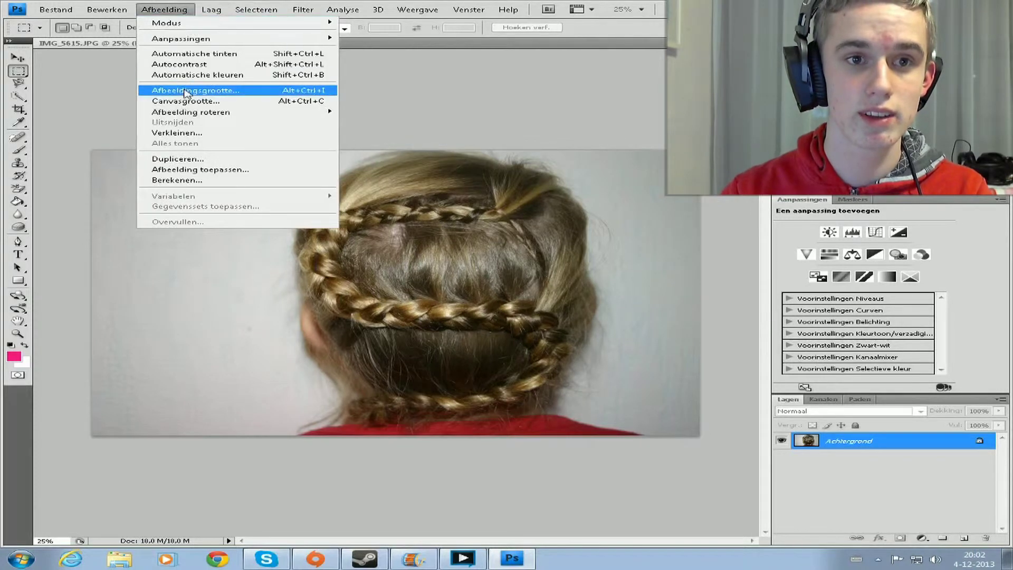
pyautogui.click(186, 91)
pyautogui.write('1280')
# Step: Apply the 1280-pixel resize and zoom the view in on the photo
pyautogui.click(650, 145)
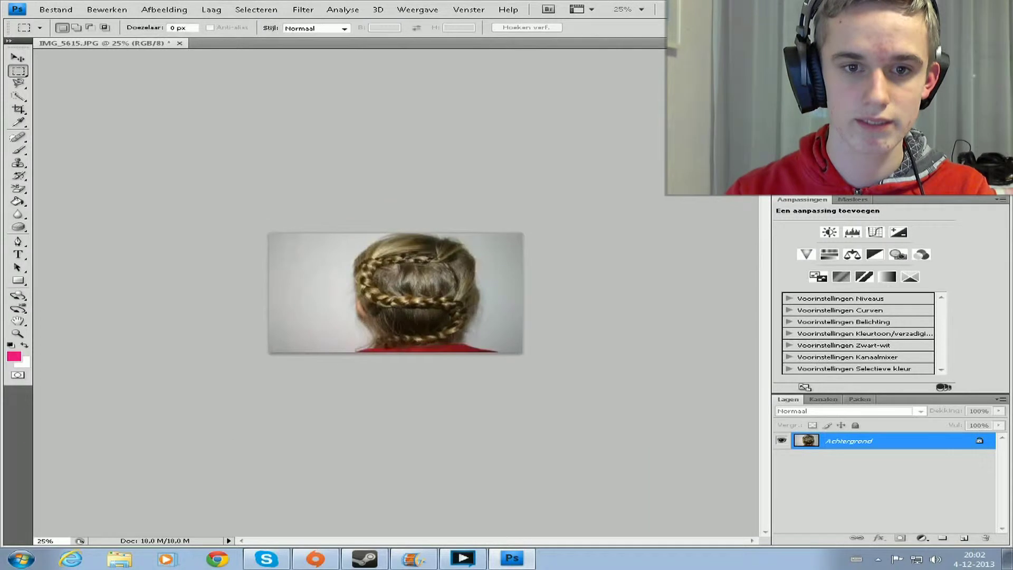
pyautogui.press('z')
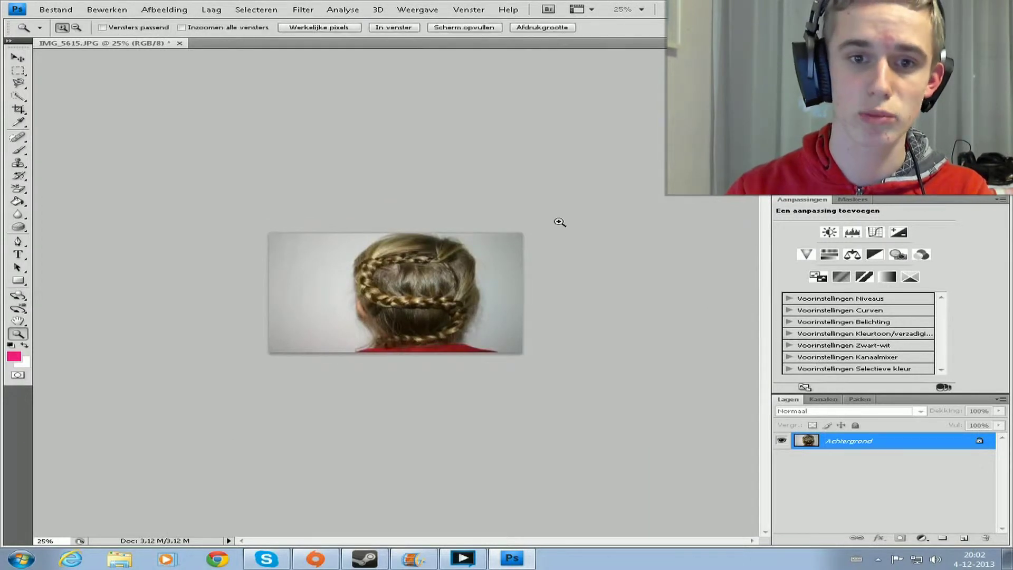
pyautogui.click(560, 221)
pyautogui.click(606, 144)
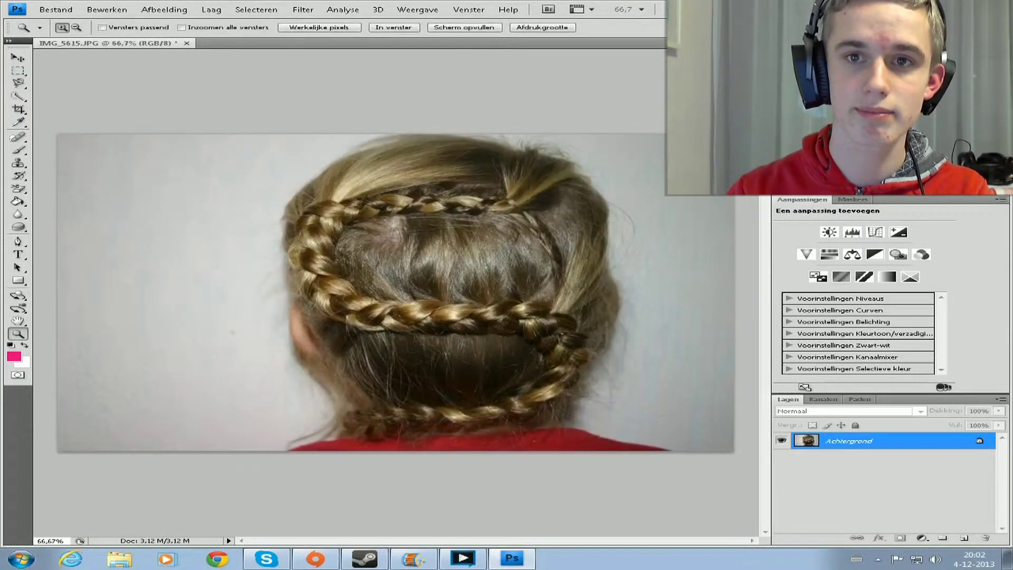
pyautogui.press('h')
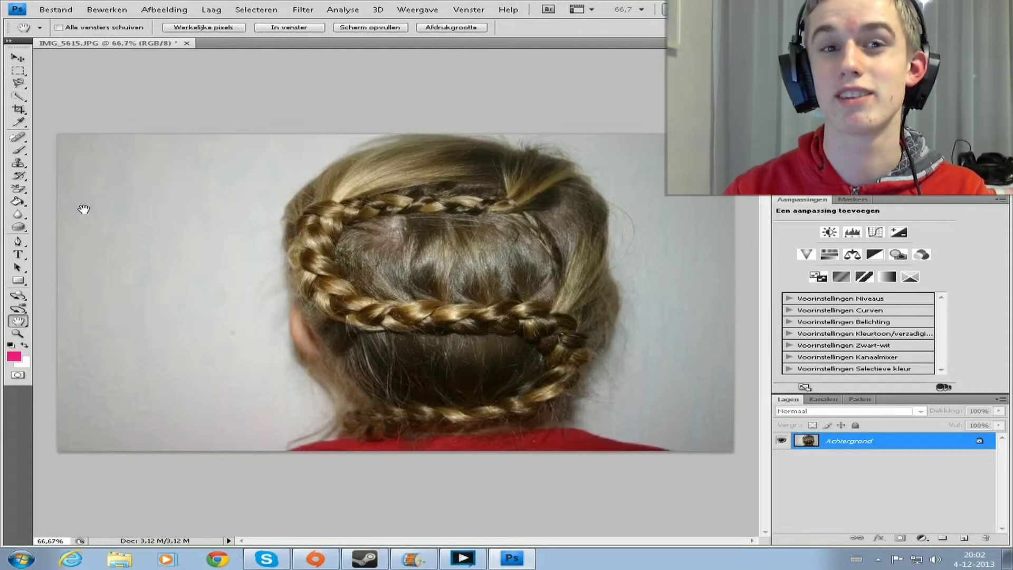
# Step: Try moving the locked background, dismiss the error, and return to Rectangular Marquee
pyautogui.click(24, 72)
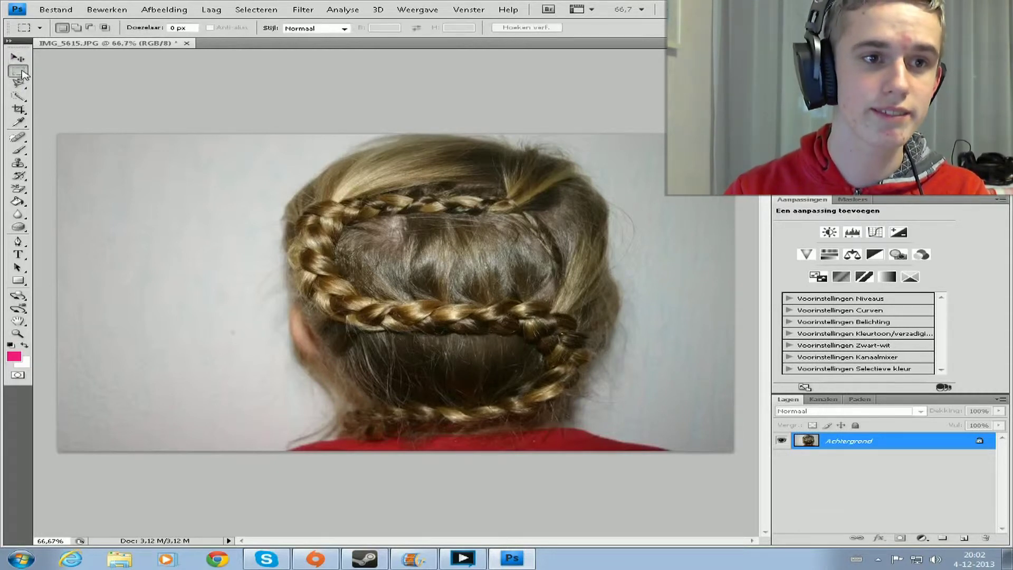
pyautogui.click(19, 58)
pyautogui.click(324, 131)
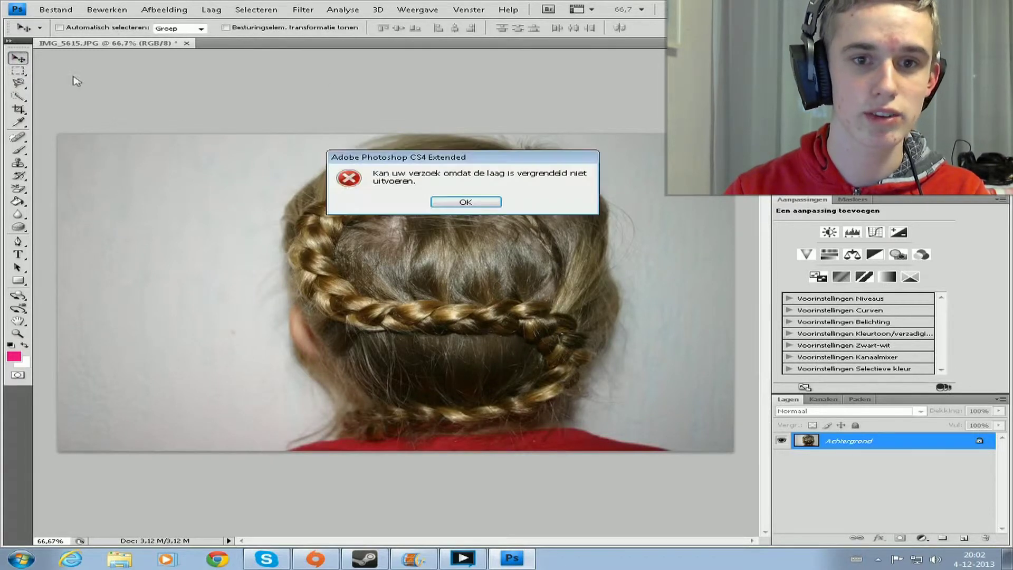
pyautogui.click(457, 203)
pyautogui.click(18, 71)
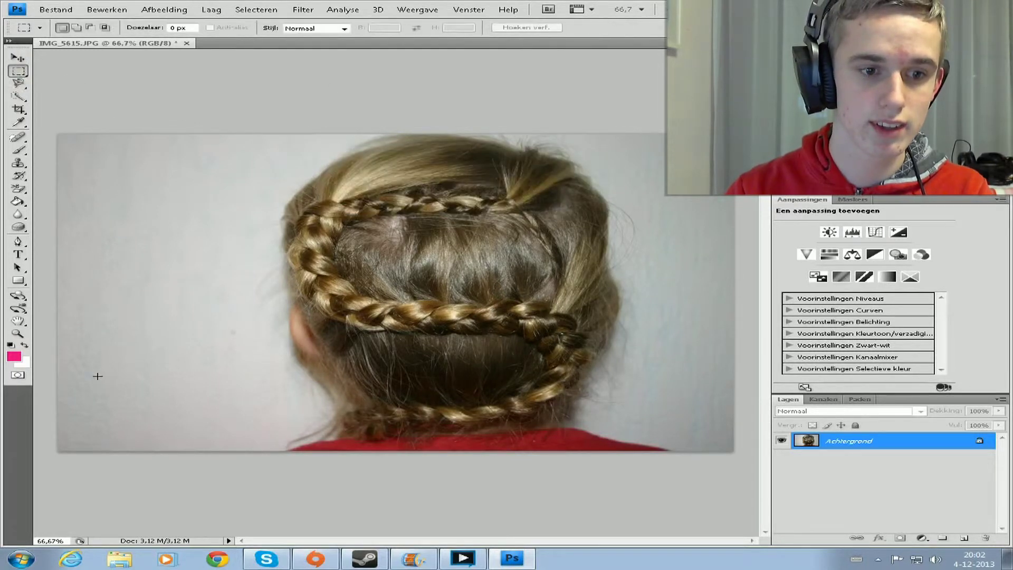
# Step: Select a wide strip along the photo's bottom and add new empty layer Laag 1
pyautogui.moveTo(56, 140); pyautogui.dragTo(554, 452)
pyautogui.moveTo(316, 295); pyautogui.dragTo(396, 524)
pyautogui.click(686, 501)
pyautogui.moveTo(603, 311); pyautogui.dragTo(364, 179)
pyautogui.click(248, 169)
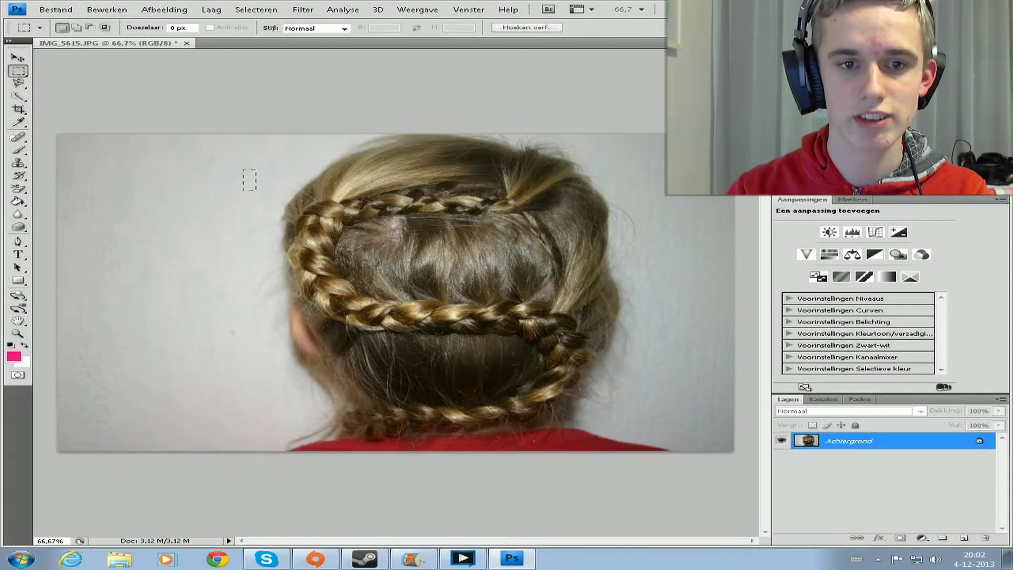
pyautogui.moveTo(484, 169); pyautogui.dragTo(573, 341)
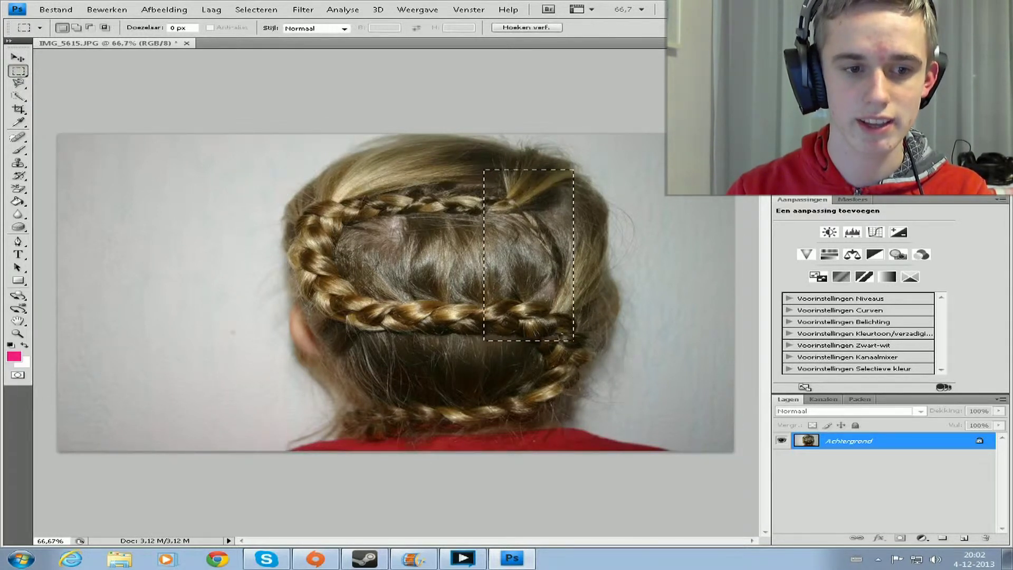
pyautogui.moveTo(58, 390); pyautogui.dragTo(733, 451)
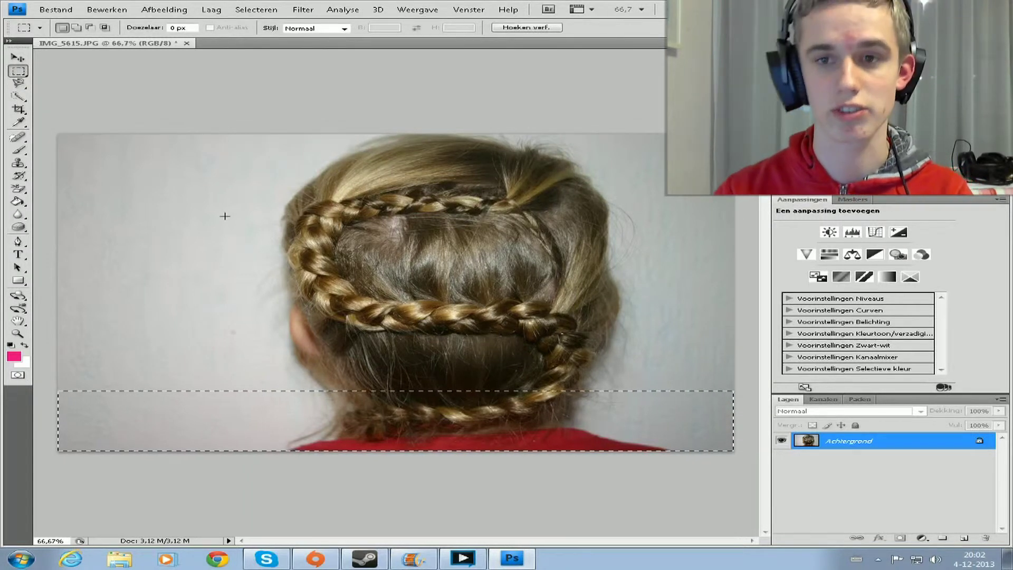
pyautogui.click(964, 538)
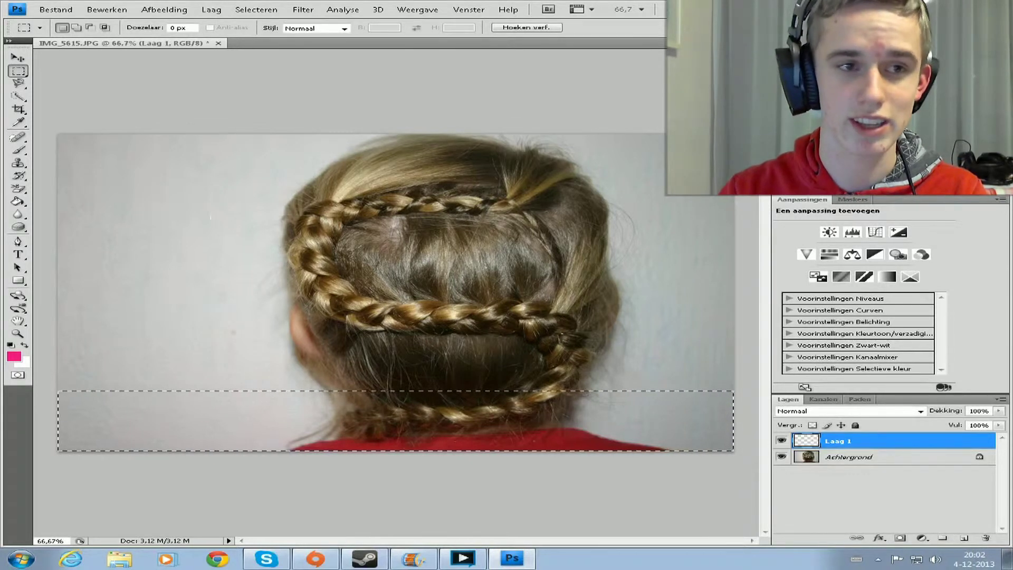
# Step: Try Paint Bucket fills of the bottom strip with bubble and striped patterns
pyautogui.click(40, 29)
pyautogui.scroll(-2, 106, 68)
pyautogui.scroll(-2, 110, 69)
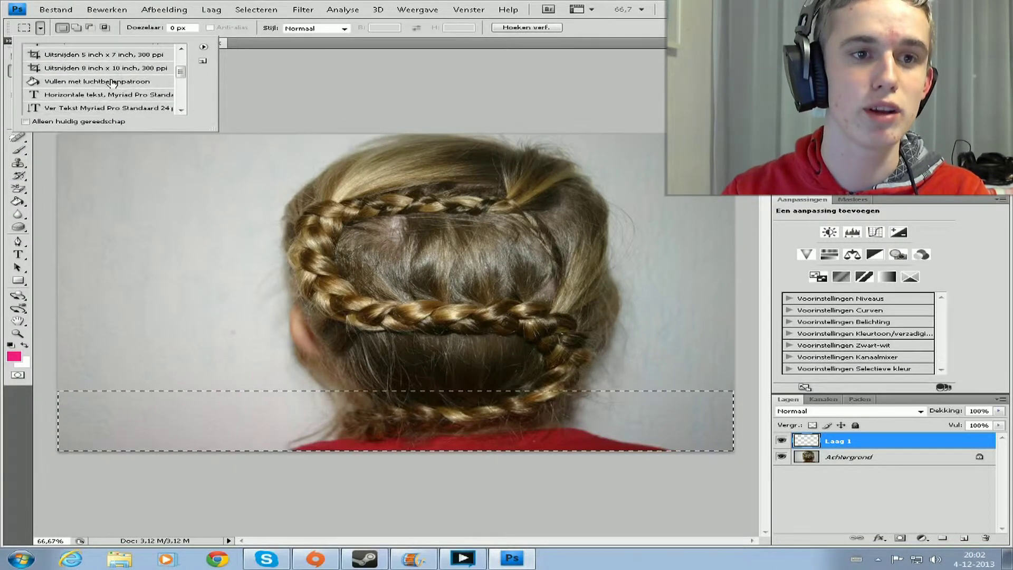
pyautogui.click(118, 83)
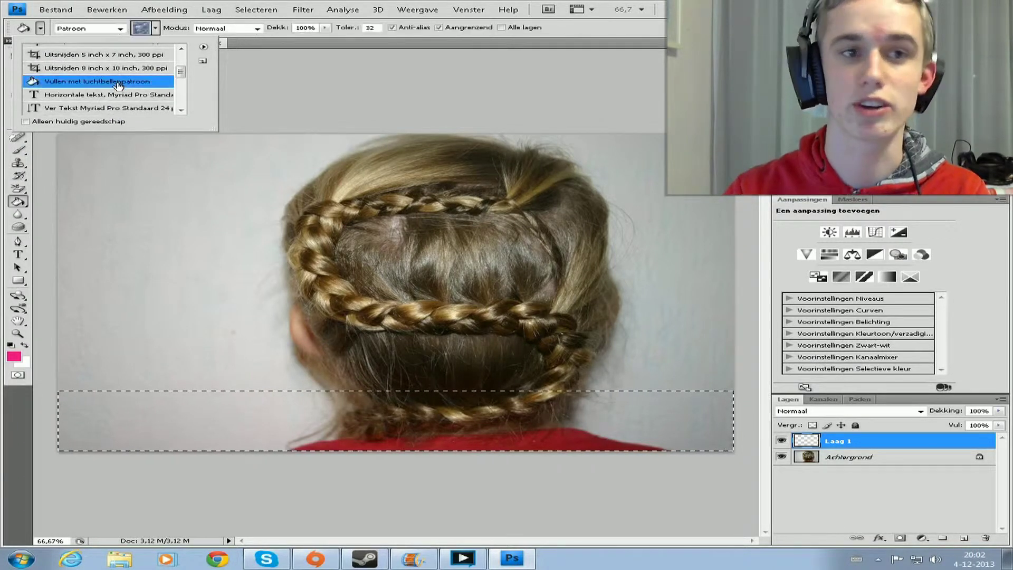
pyautogui.click(122, 31)
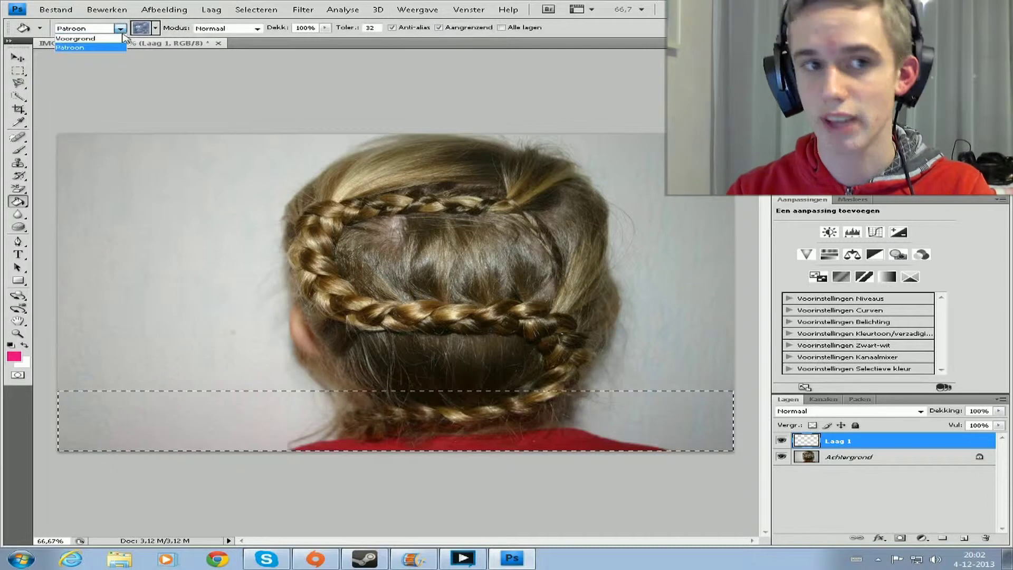
pyautogui.click(112, 38)
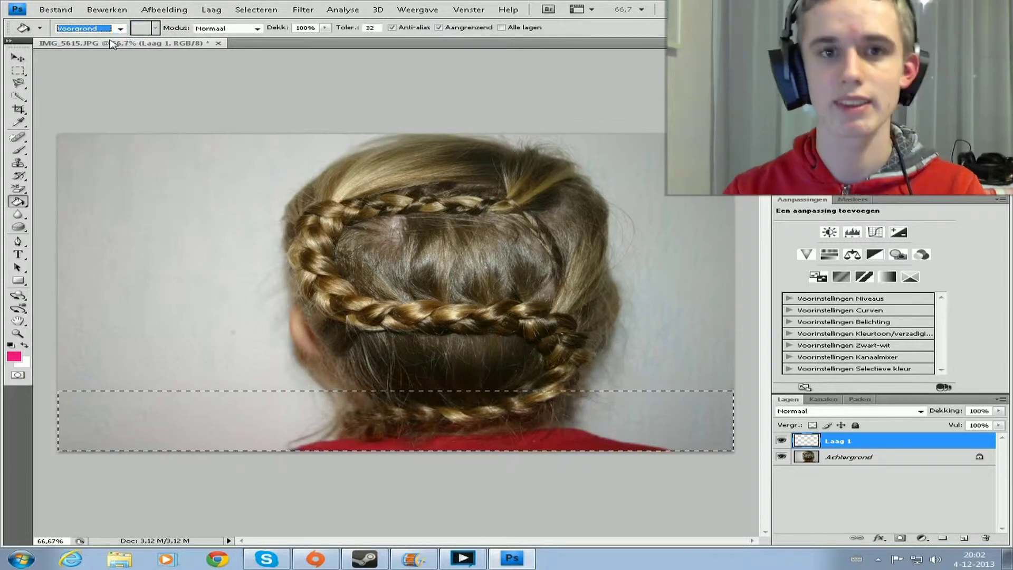
pyautogui.click(117, 29)
pyautogui.click(79, 46)
pyautogui.click(216, 411)
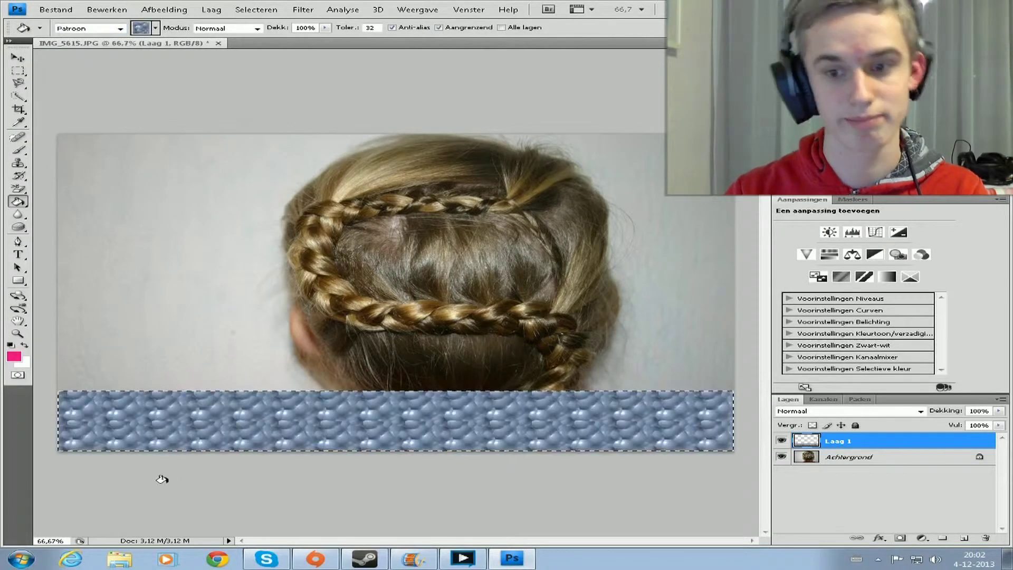
pyautogui.click(138, 27)
pyautogui.doubleClick(91, 51)
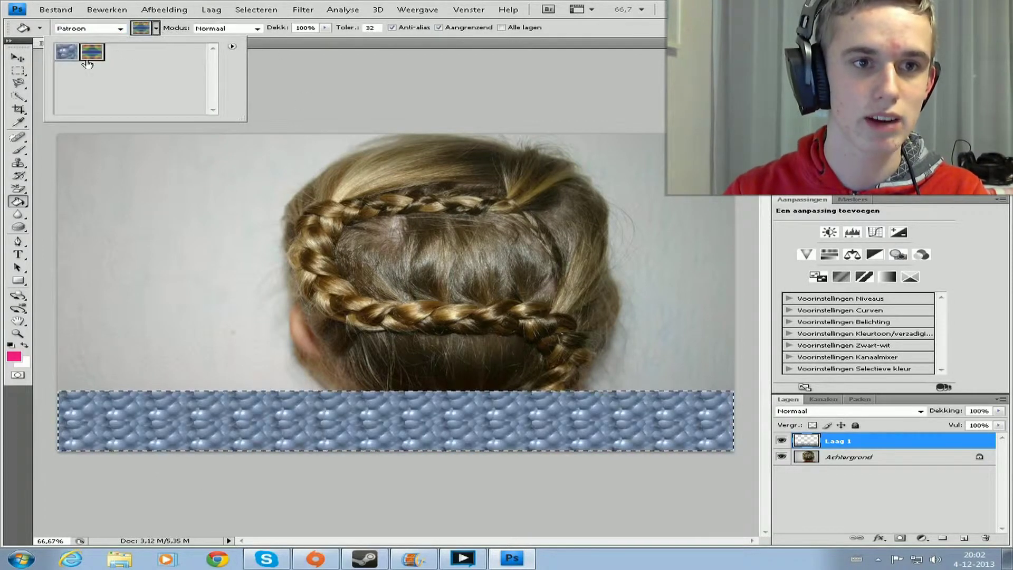
pyautogui.click(291, 417)
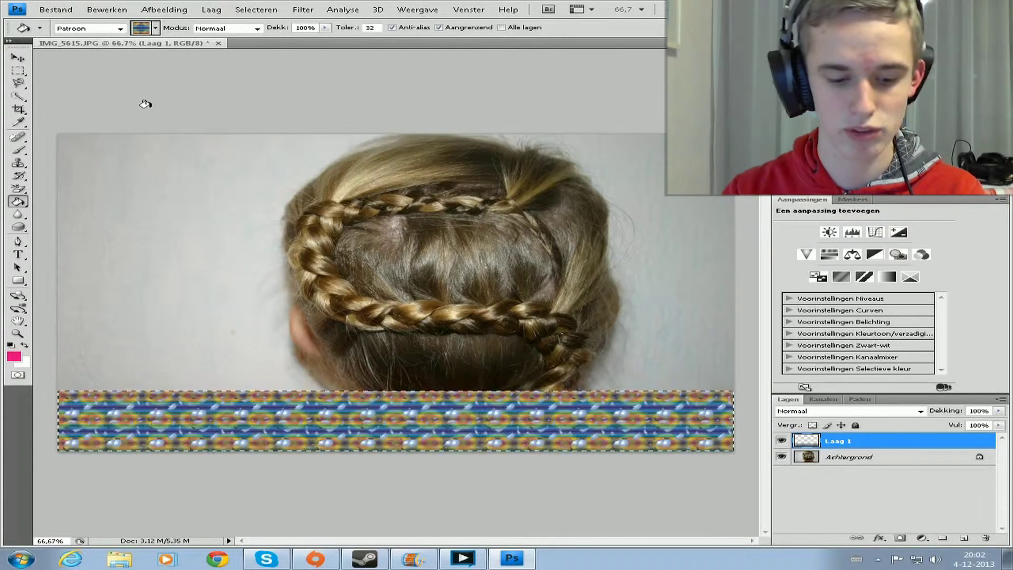
# Step: Undo the pattern fills and fill the strip with the solid pink foreground colour
pyautogui.hotkey('ctrl', 'z')
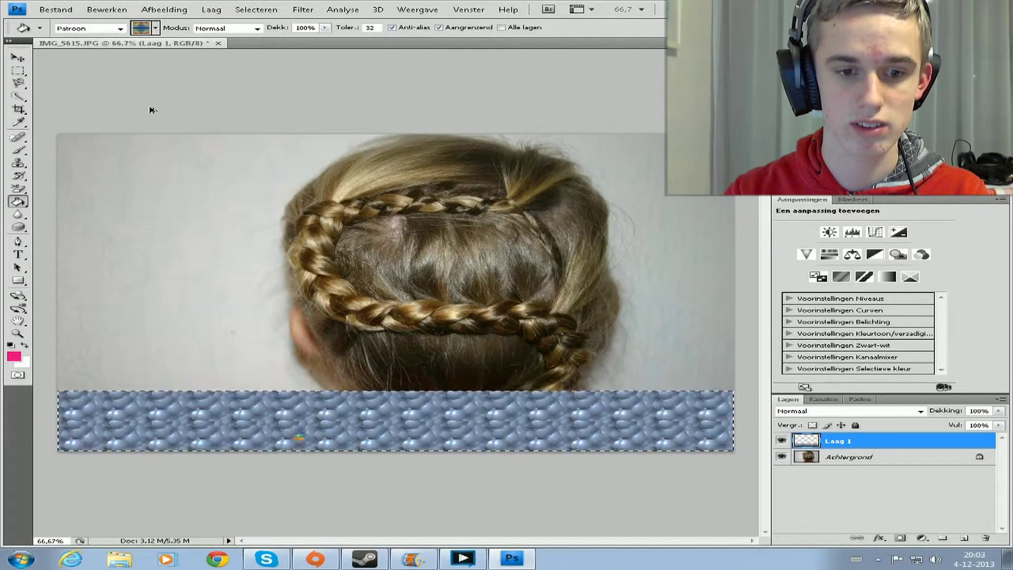
pyautogui.hotkey('ctrl', 'alt', 'z')
pyautogui.click(120, 28)
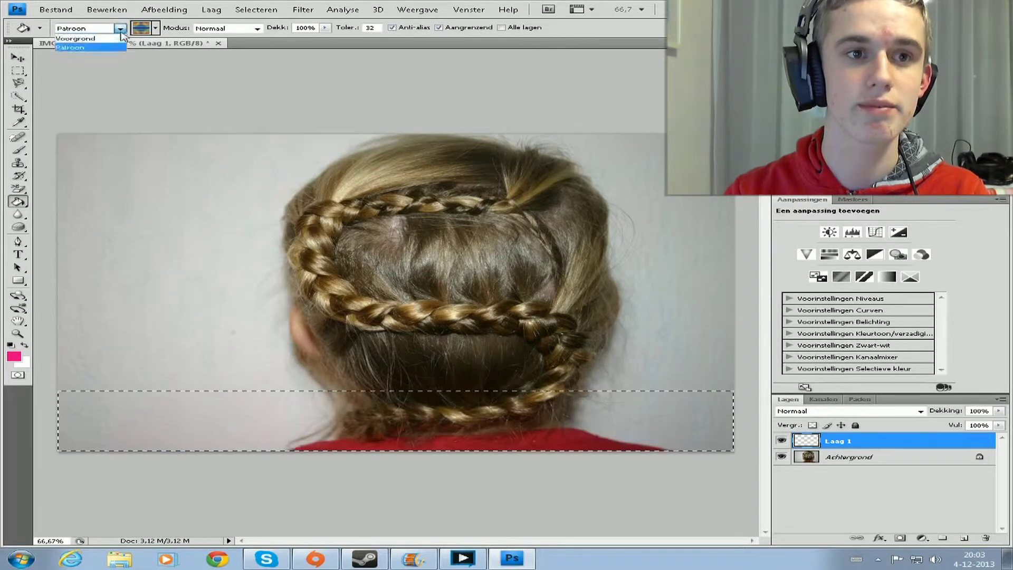
pyautogui.click(79, 37)
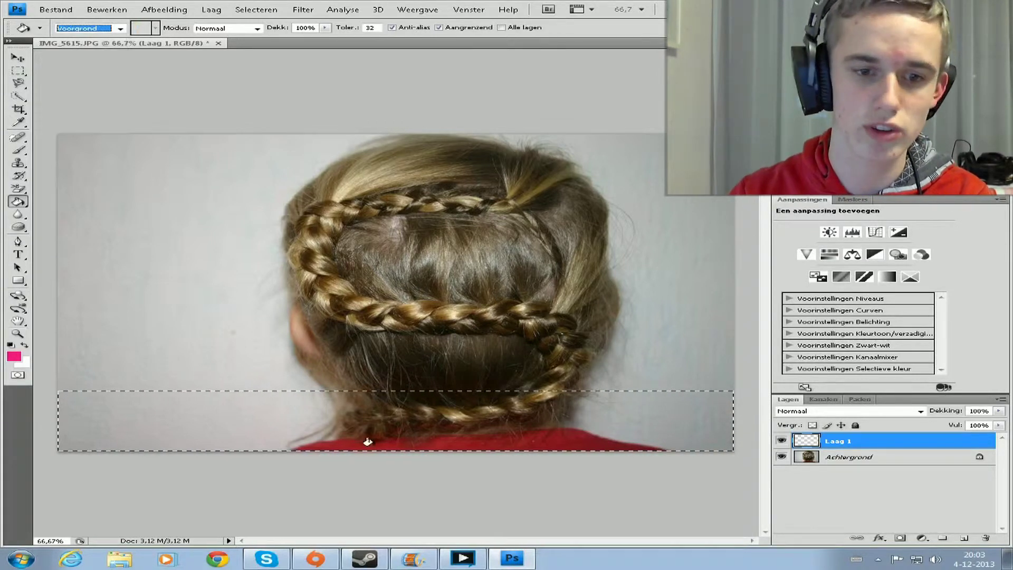
pyautogui.click(371, 422)
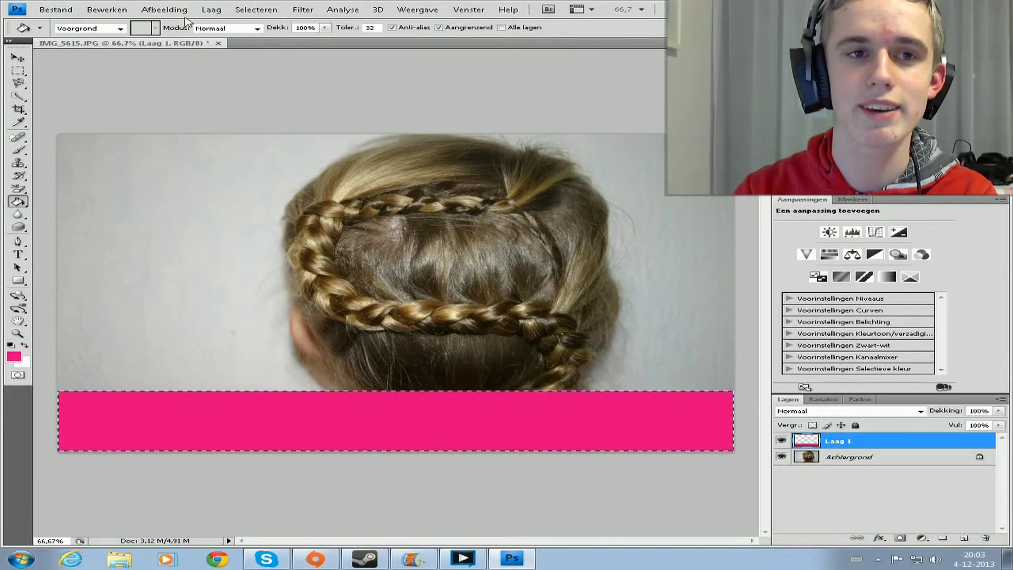
pyautogui.click(308, 11)
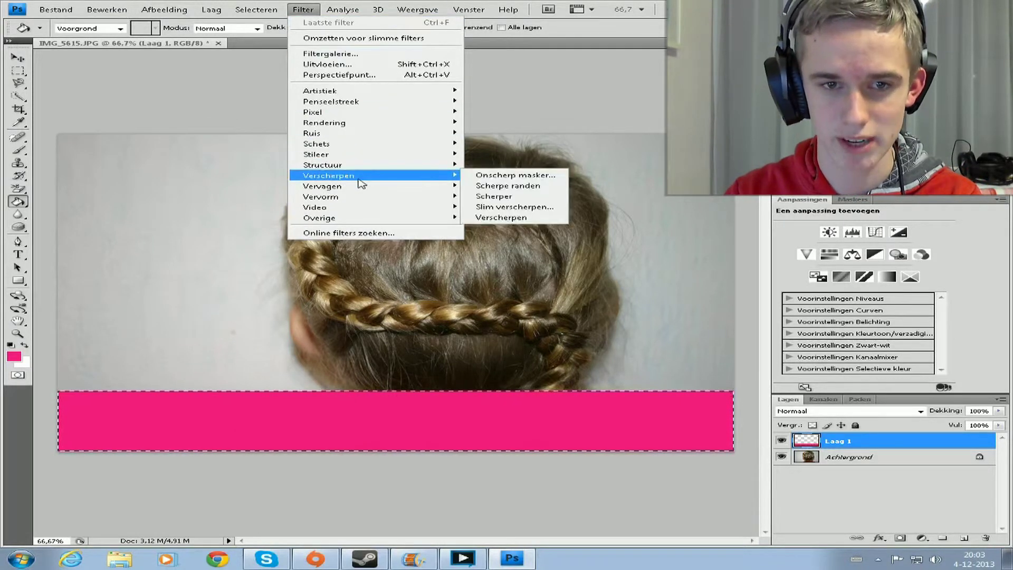
pyautogui.moveTo(321, 185)
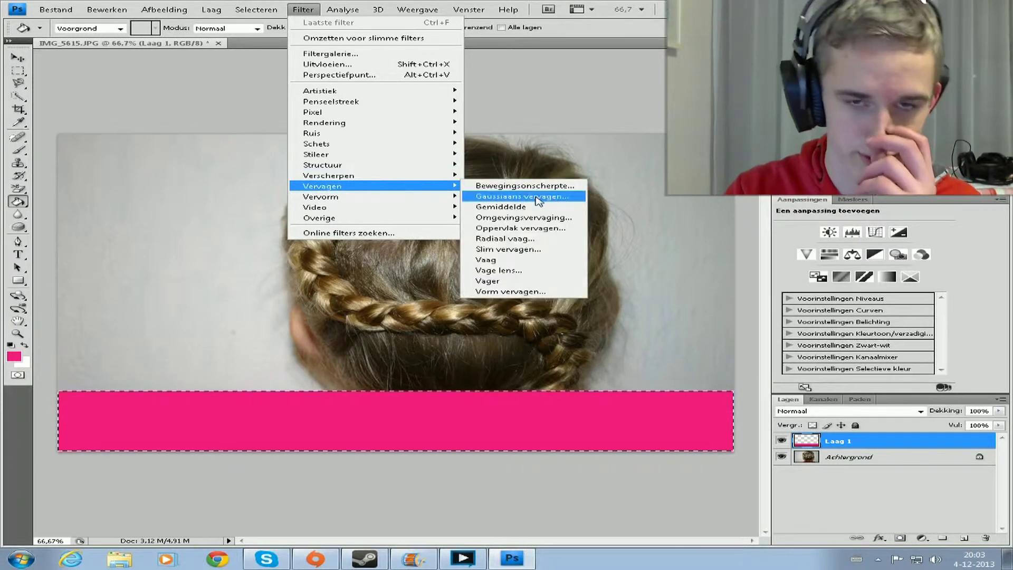
# Step: Apply a Gaussian blur to the pink band, easing the radius back from maximum
pyautogui.click(537, 197)
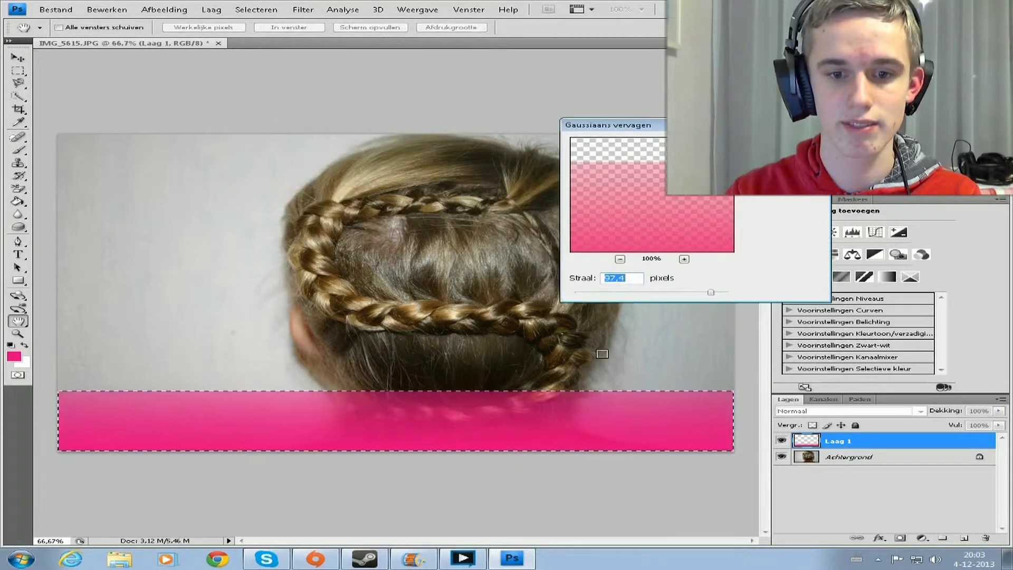
pyautogui.moveTo(711, 292); pyautogui.dragTo(729, 293)
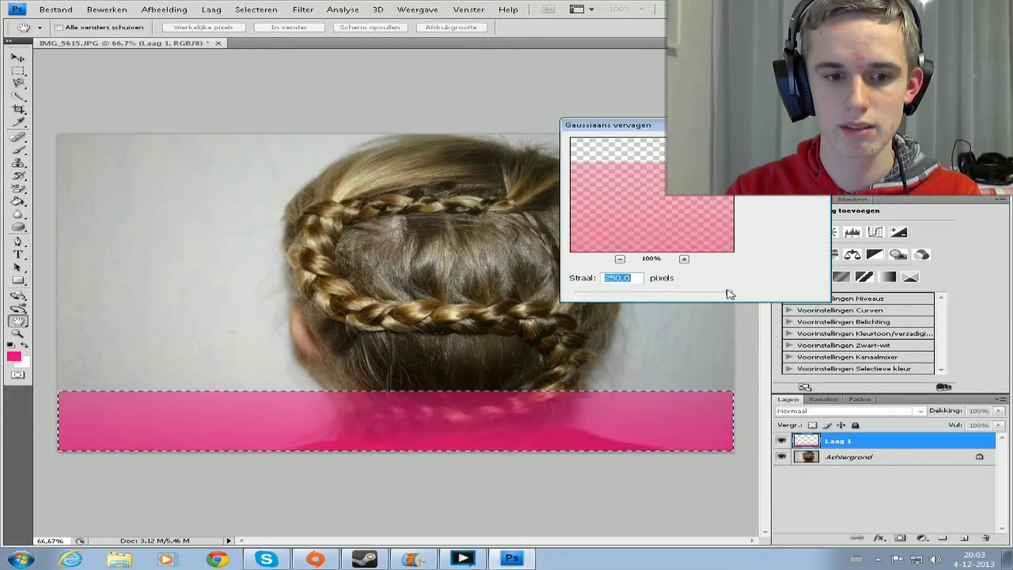
pyautogui.moveTo(734, 297)
pyautogui.mouseDown()
pyautogui.moveTo(613, 296)
pyautogui.moveTo(704, 297)
pyautogui.mouseUp()
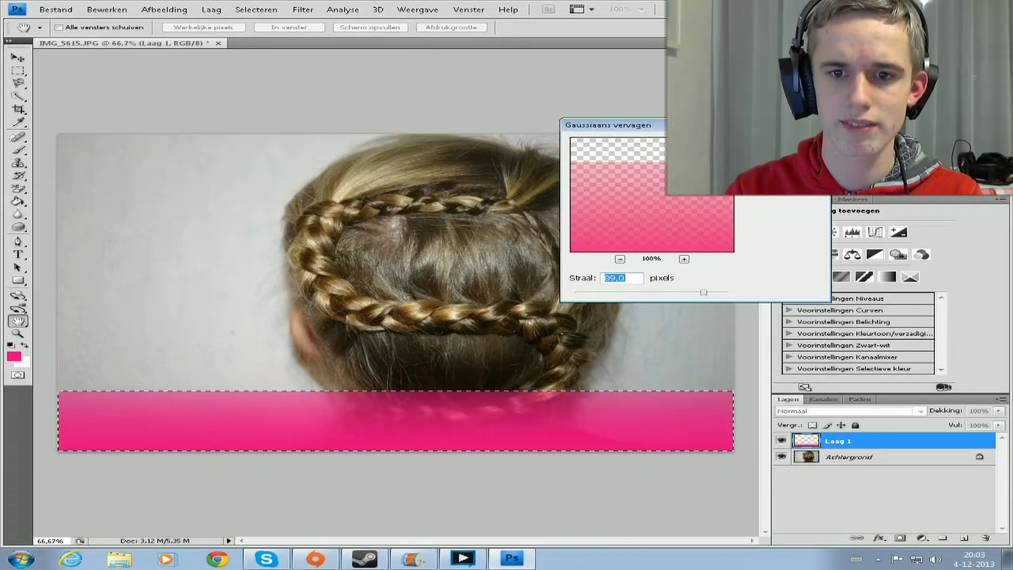
pyautogui.press('Return')
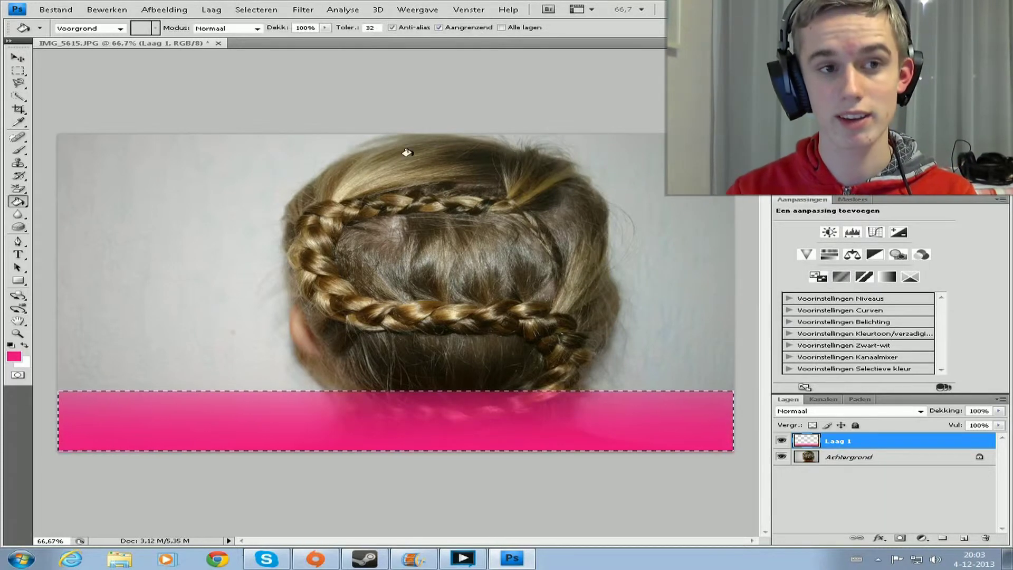
# Step: On a new layer, type 'Prinsessenhaartjes' in white across the pink banner
pyautogui.click(966, 538)
pyautogui.click(18, 254)
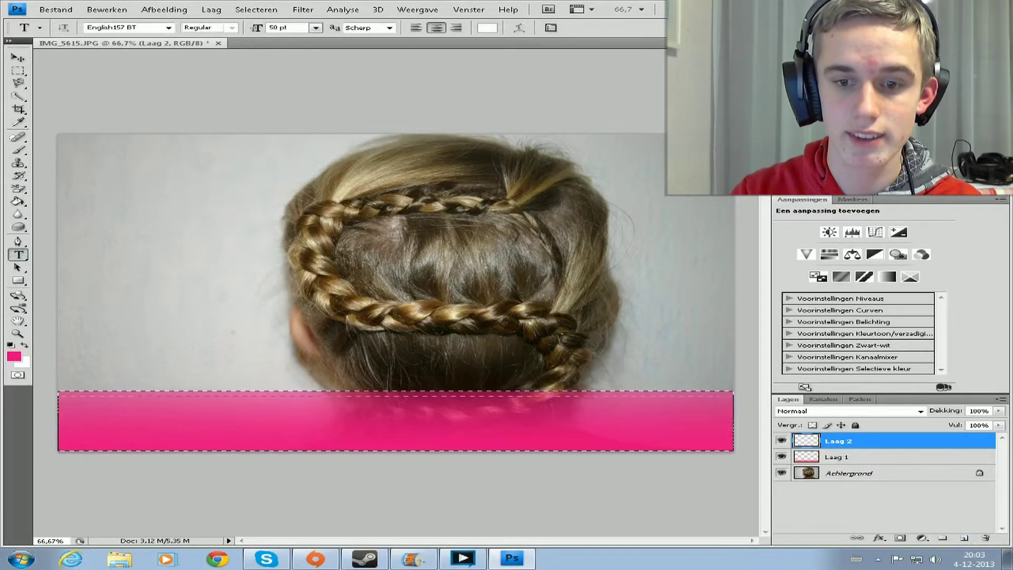
pyautogui.moveTo(58, 395); pyautogui.dragTo(734, 484)
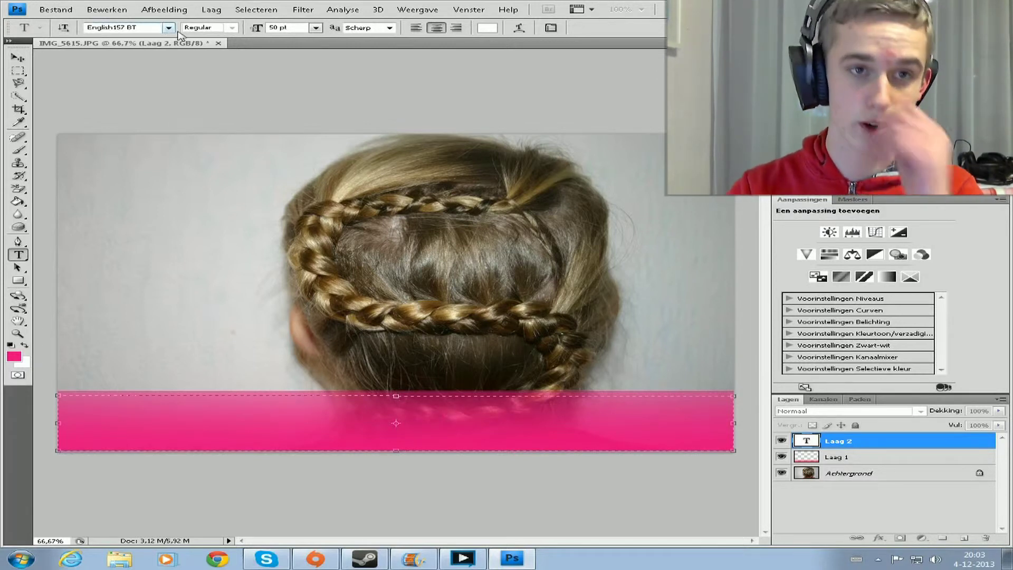
pyautogui.click(488, 29)
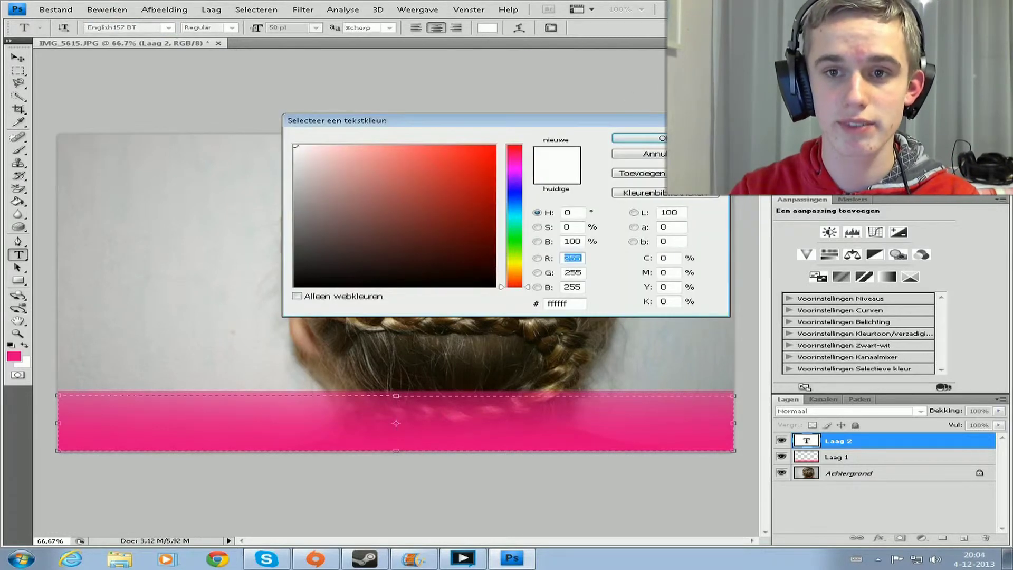
pyautogui.press('Return')
pyautogui.write('Prinsessenhaartjes')
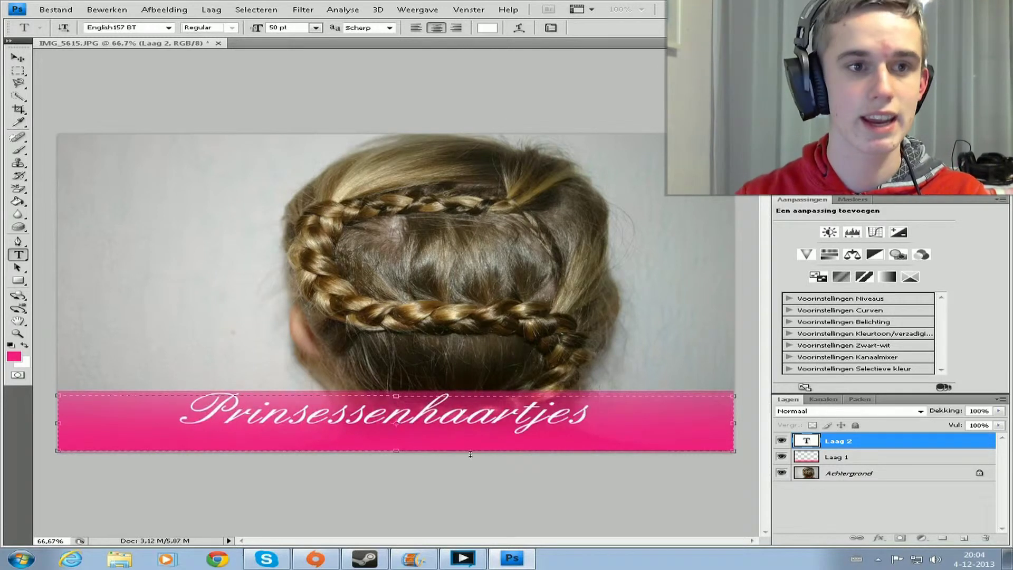
pyautogui.click(18, 57)
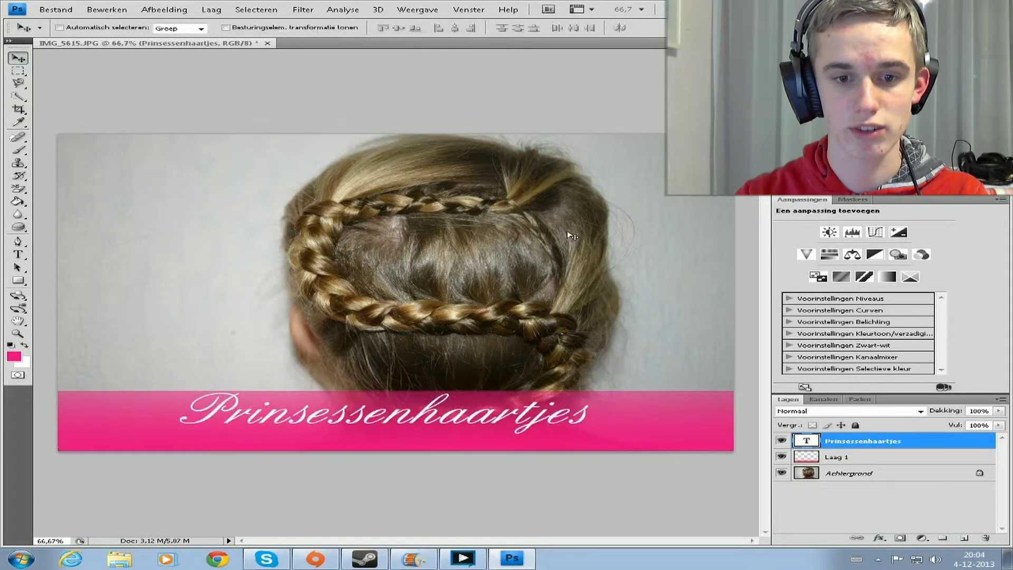
# Step: Nudge the title slightly right and keep its anti-aliasing on Scherp, with no layer styles
pyautogui.moveTo(571, 235); pyautogui.dragTo(581, 238)
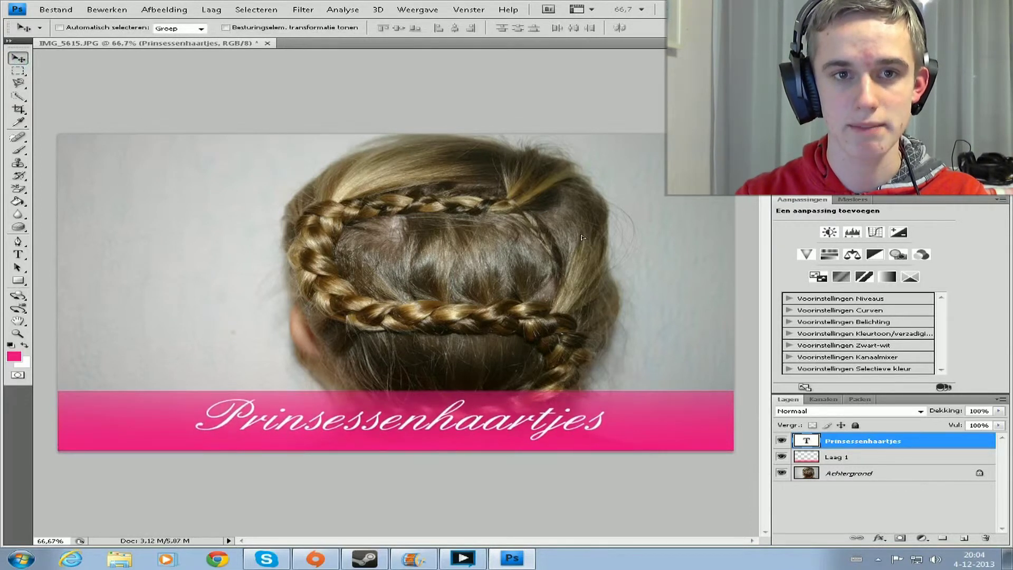
pyautogui.moveTo(581, 238); pyautogui.dragTo(589, 246)
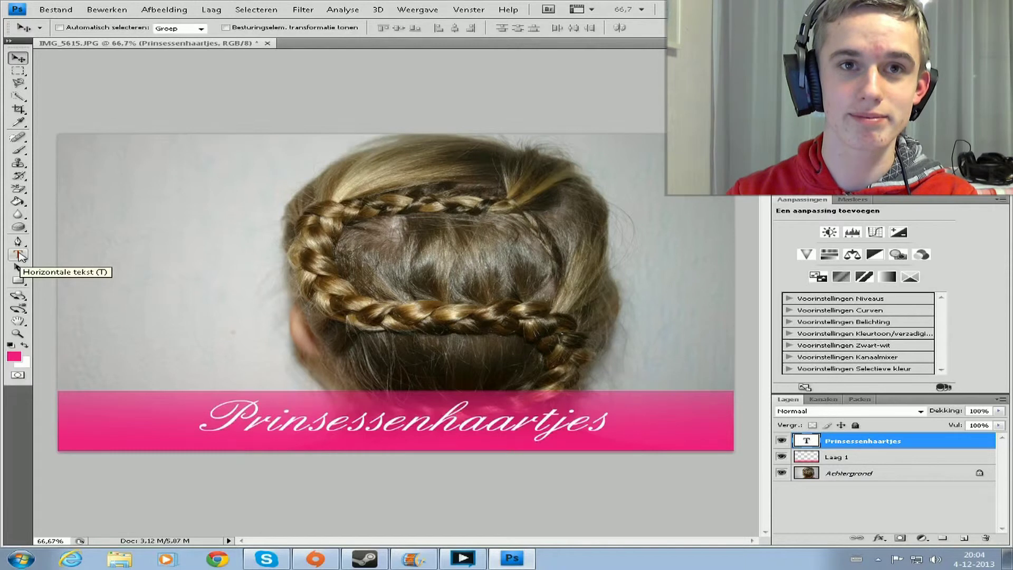
pyautogui.click(19, 256)
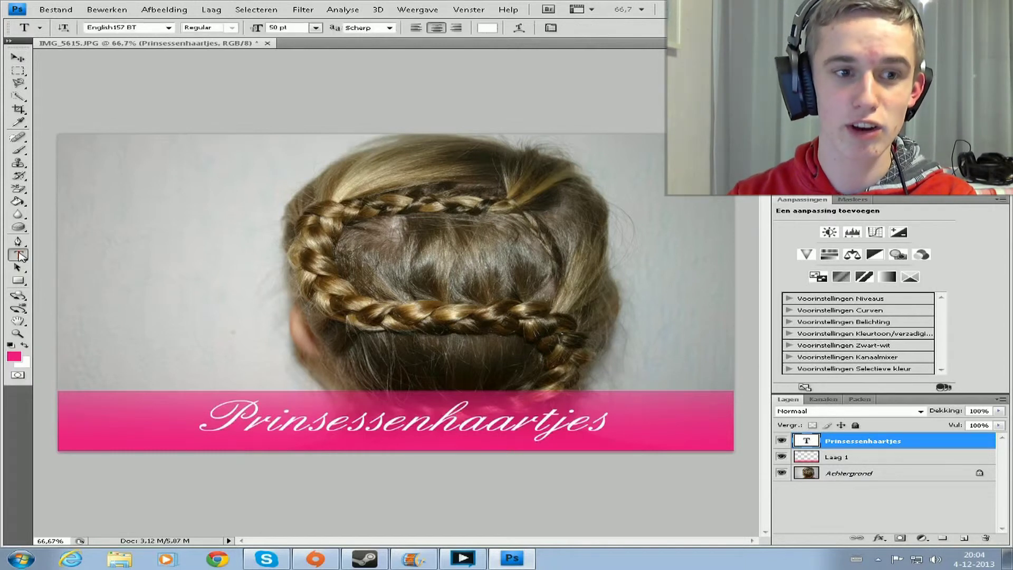
pyautogui.click(545, 417)
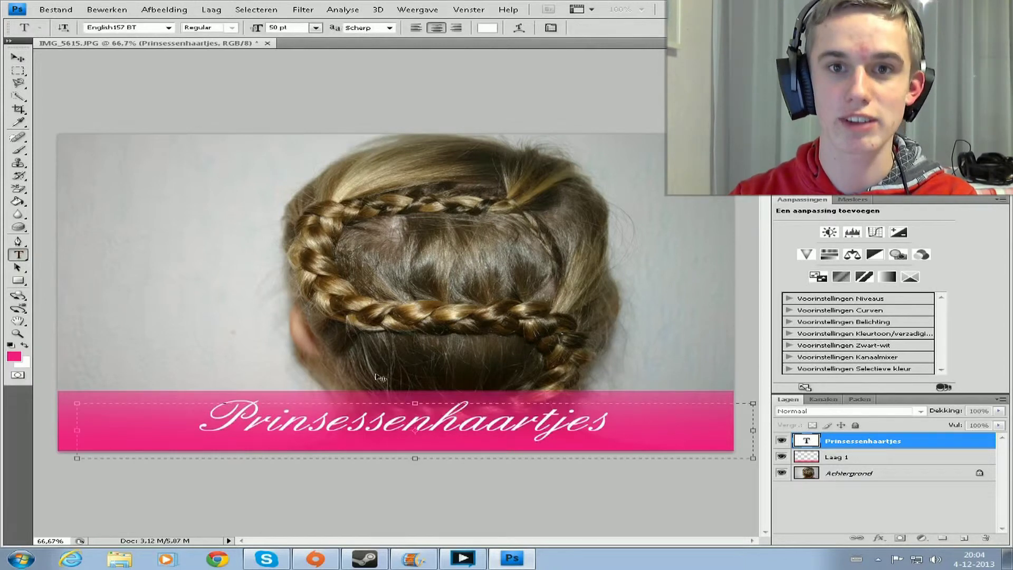
pyautogui.doubleClick(864, 446)
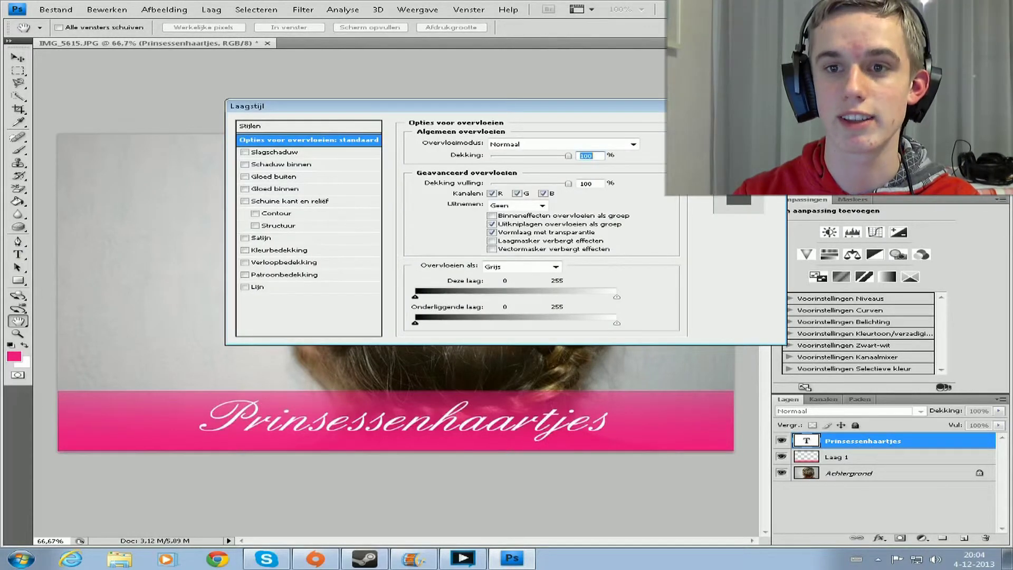
pyautogui.press('Escape')
pyautogui.click(415, 420)
pyautogui.click(388, 30)
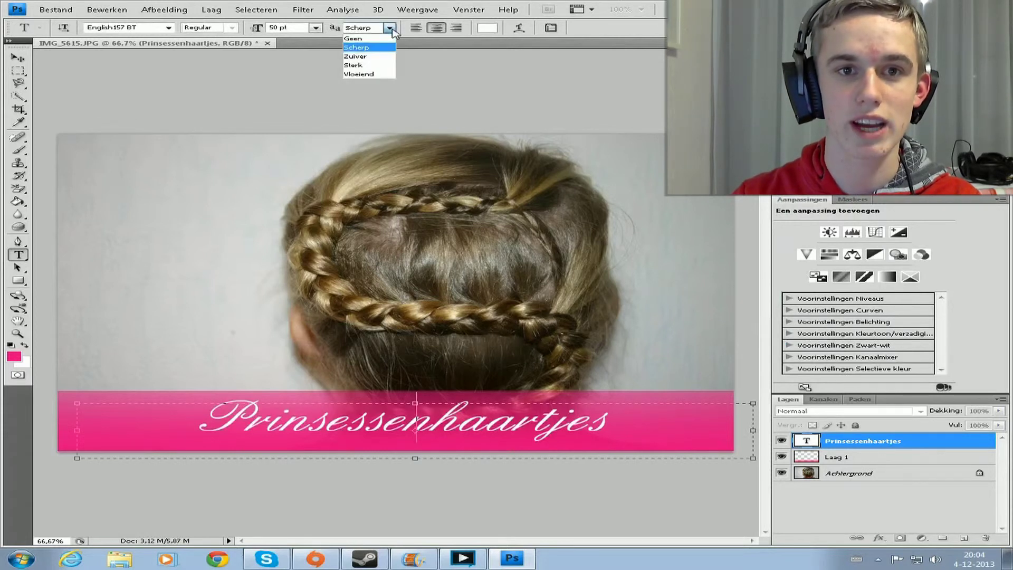
pyautogui.click(358, 45)
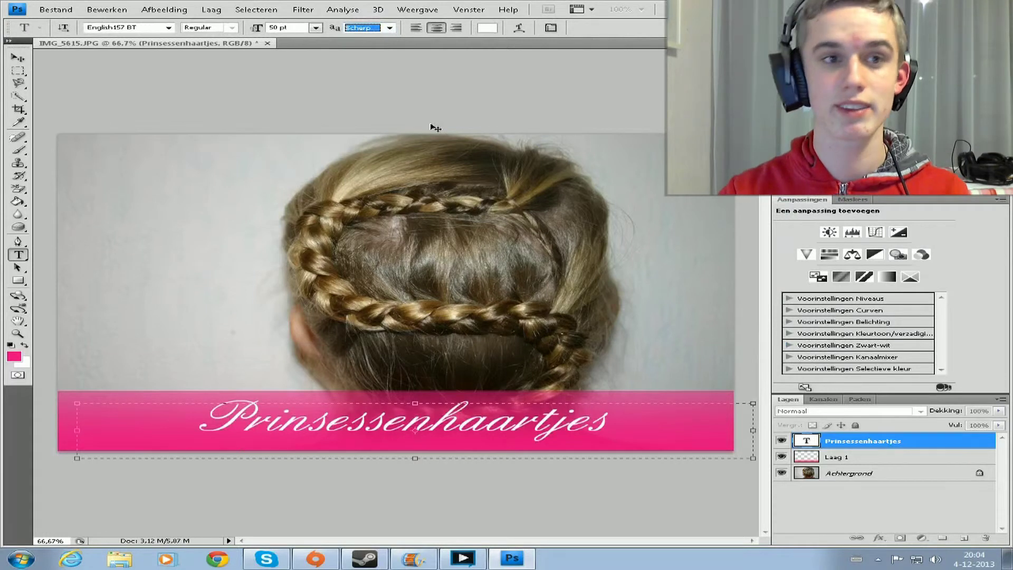
pyautogui.click(56, 9)
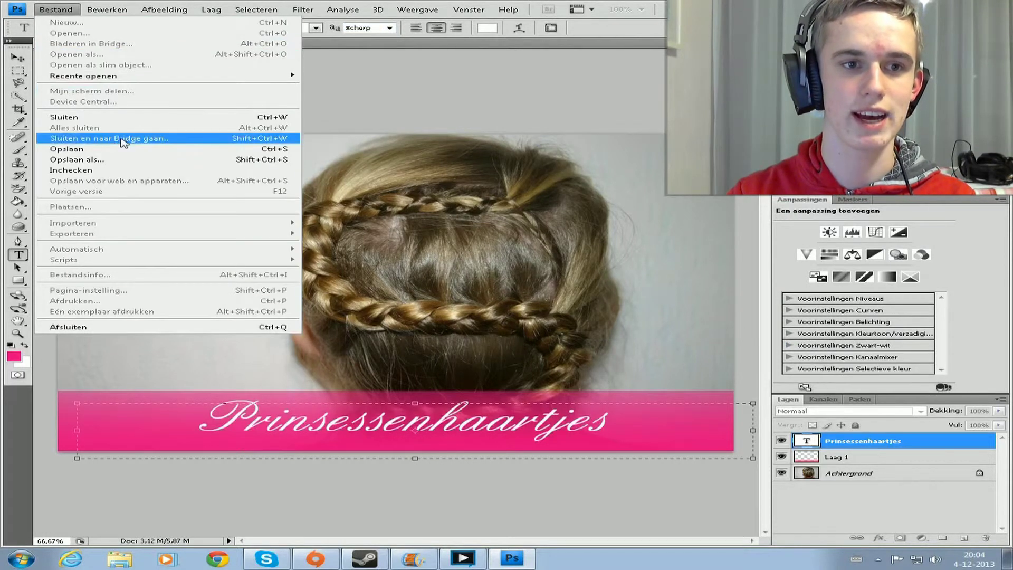
# Step: Save the image as 'Feesje bij prinsessenhaartjes' in Photoshop PSD format
pyautogui.click(77, 159)
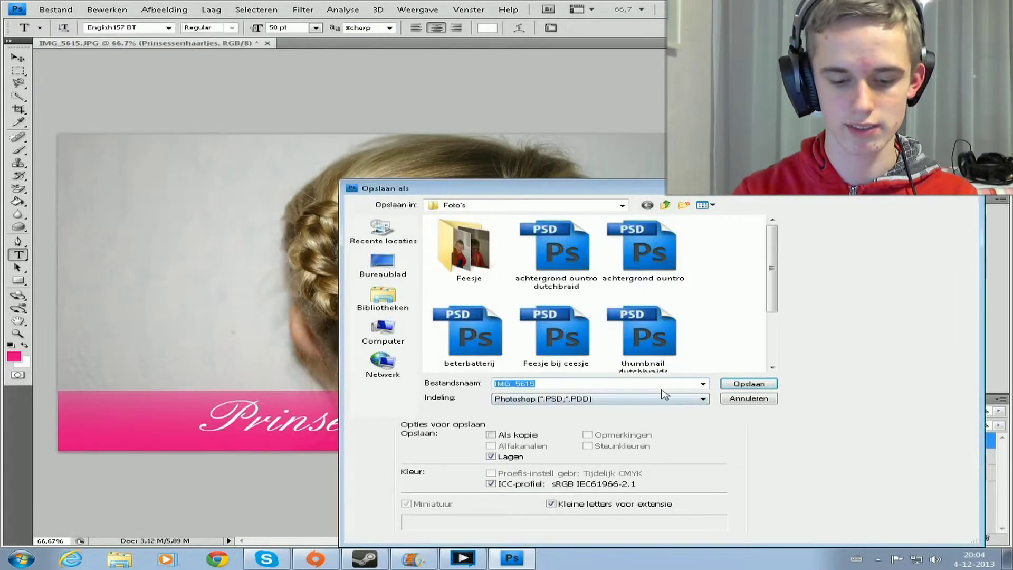
pyautogui.write('Feesje')
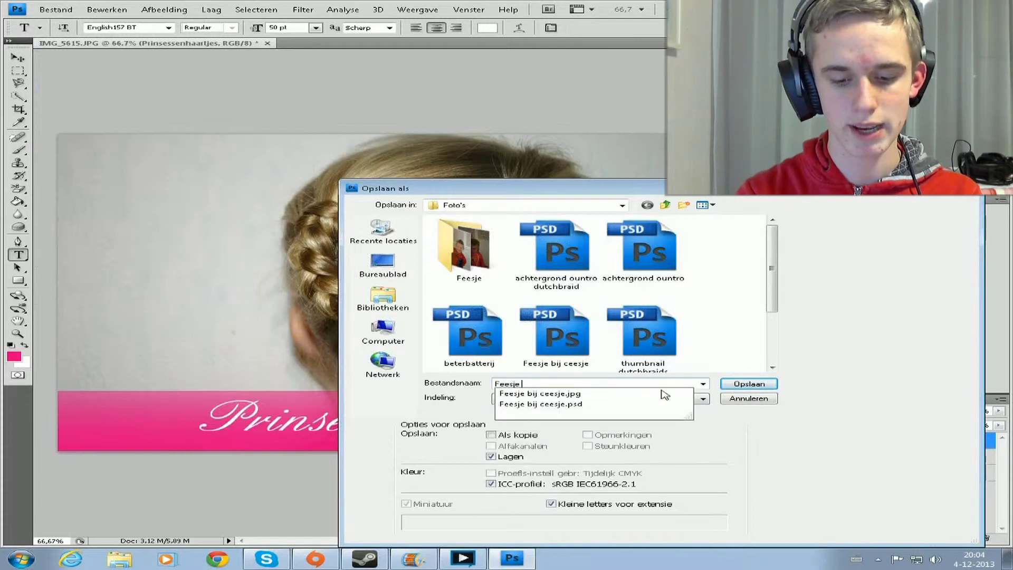
pyautogui.write(' bij prinsessenhaartjes')
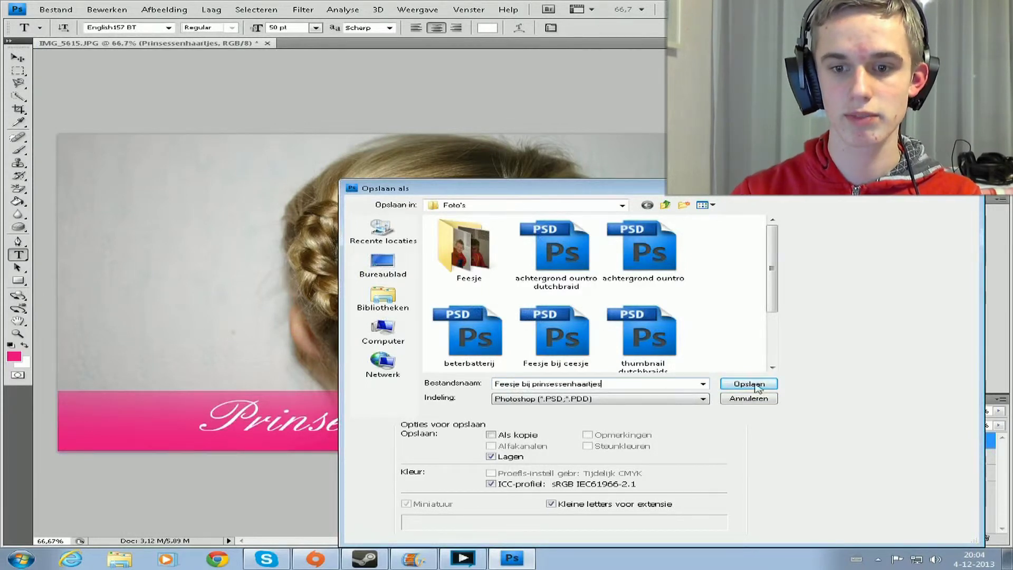
pyautogui.click(755, 385)
pyautogui.click(758, 184)
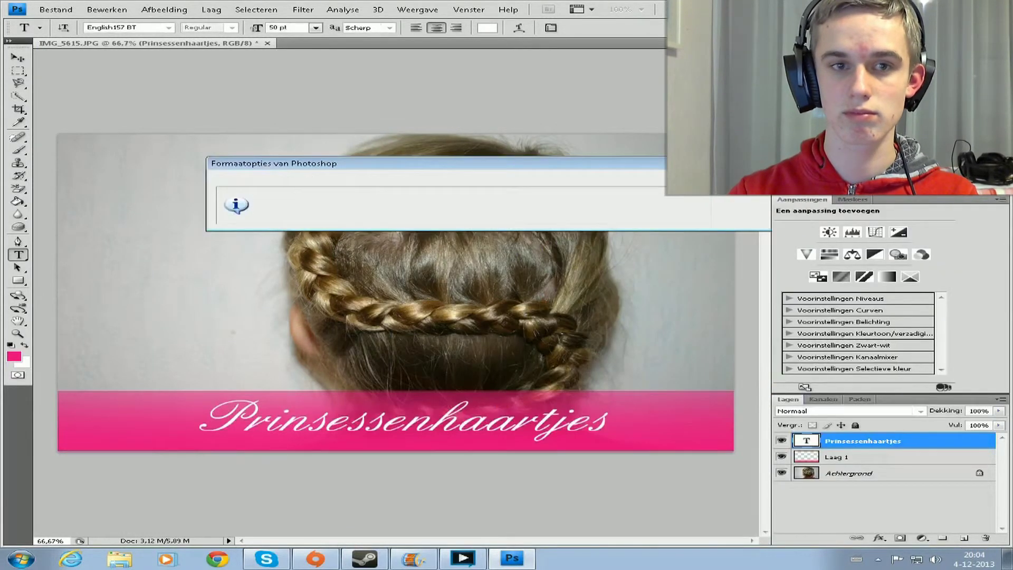
# Step: Save a JPEG copy of the image at Maximaal quality
pyautogui.click(56, 10)
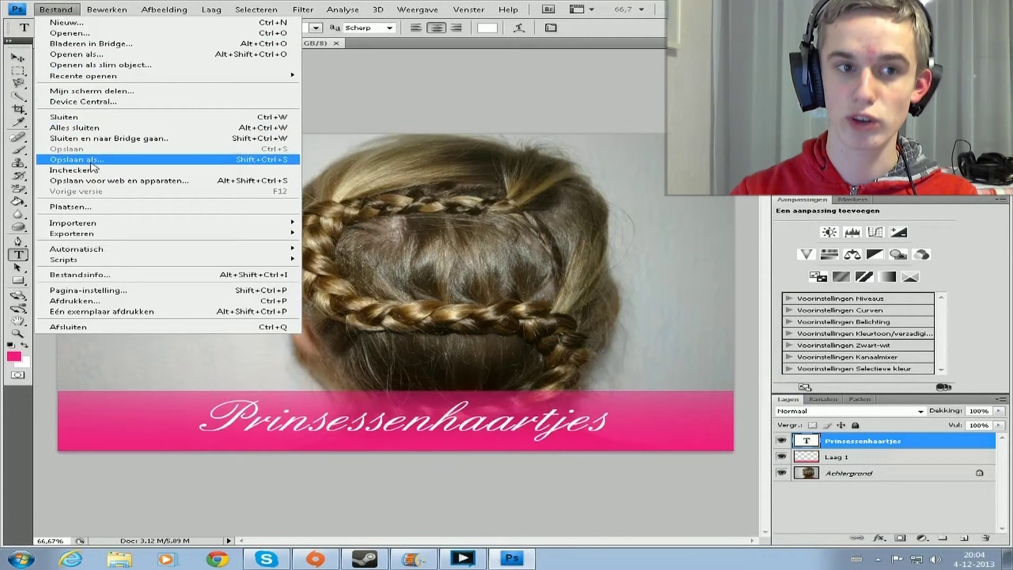
pyautogui.click(79, 159)
pyautogui.click(597, 398)
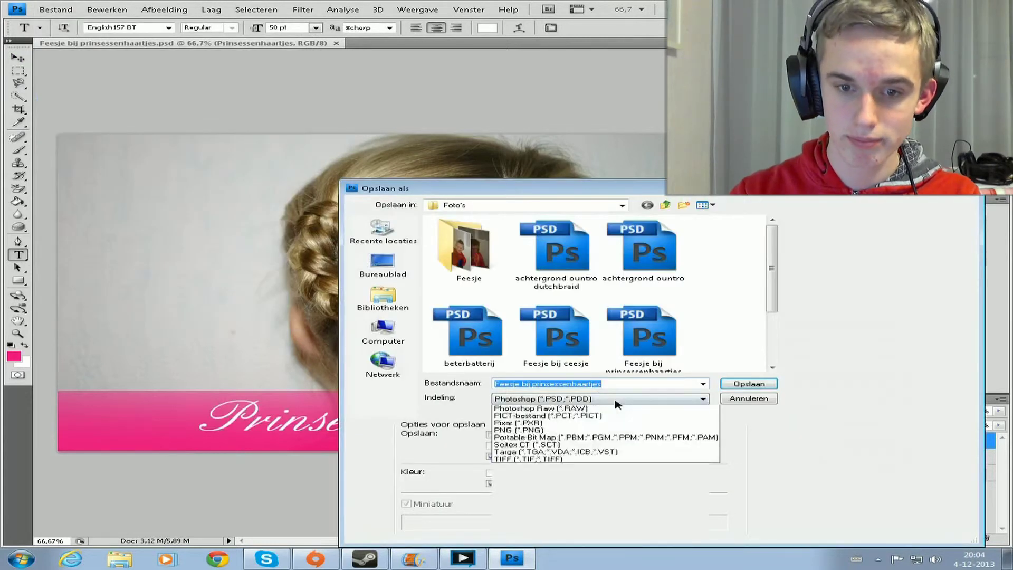
pyautogui.click(598, 481)
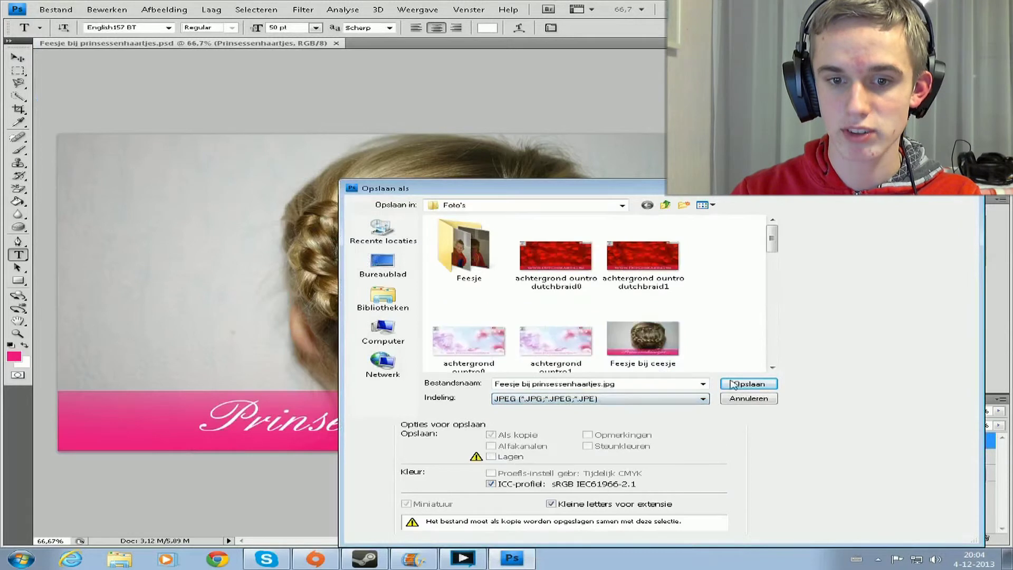
pyautogui.click(748, 385)
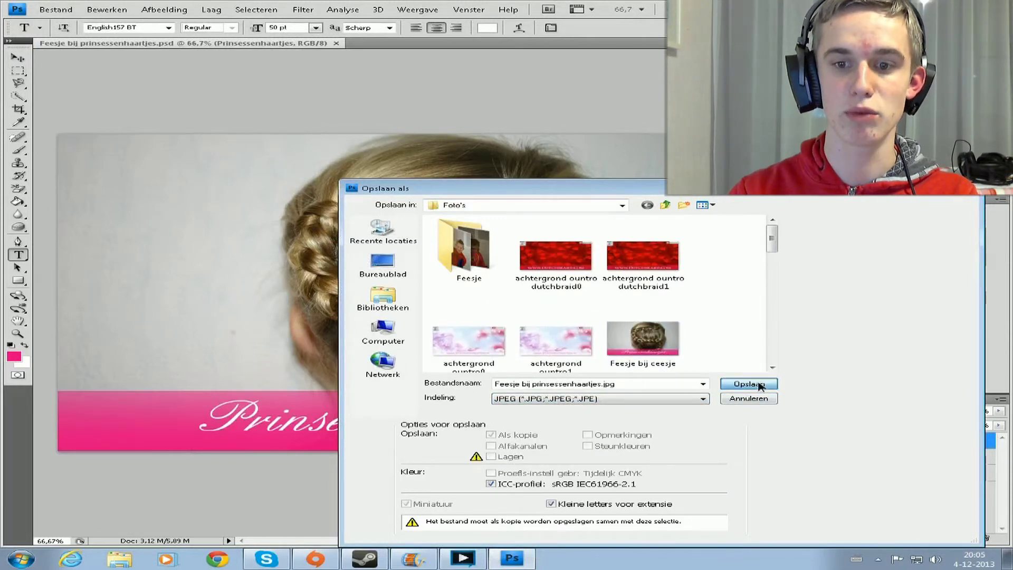
pyautogui.click(522, 184)
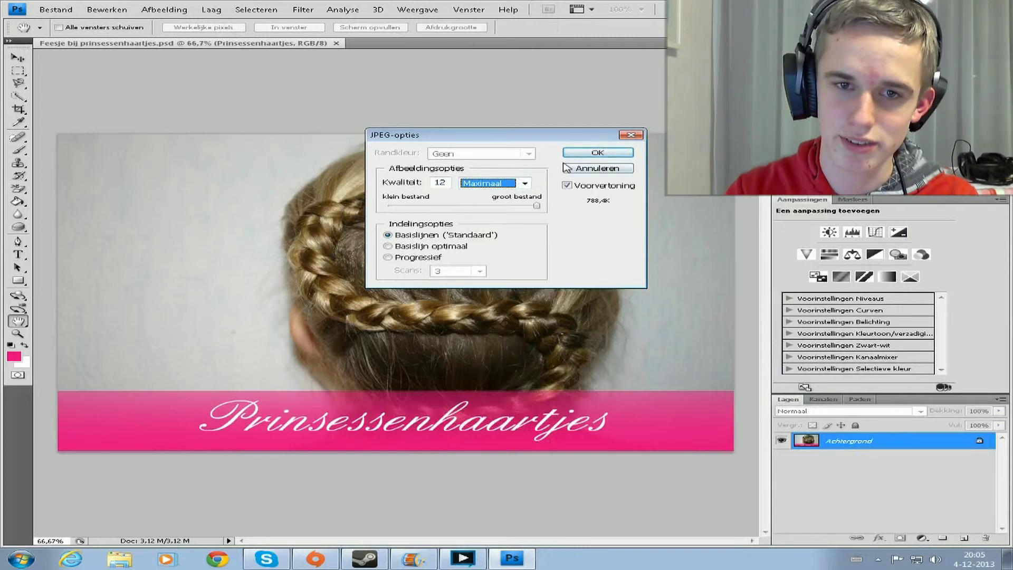
pyautogui.click(592, 153)
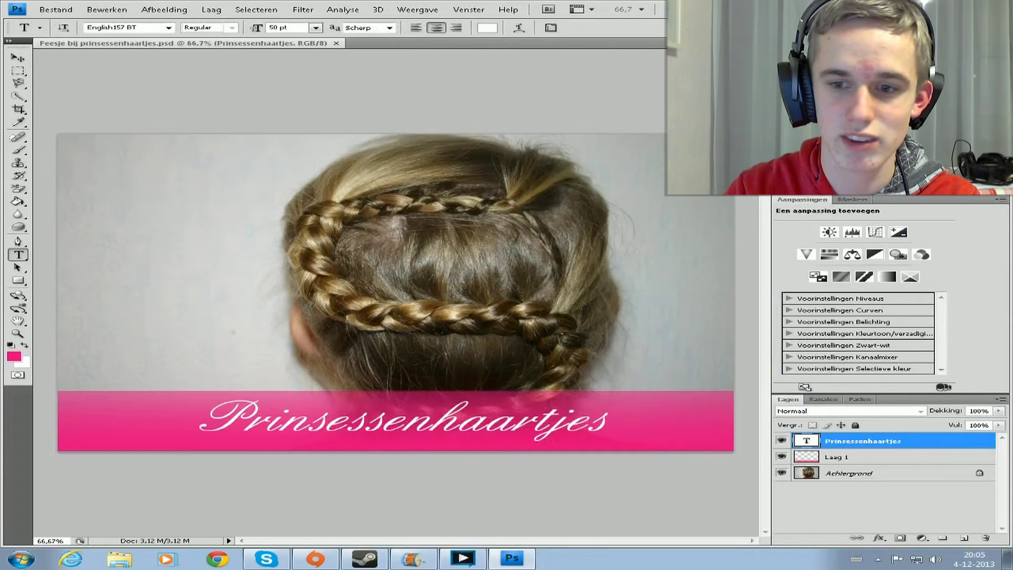
pyautogui.press('super')
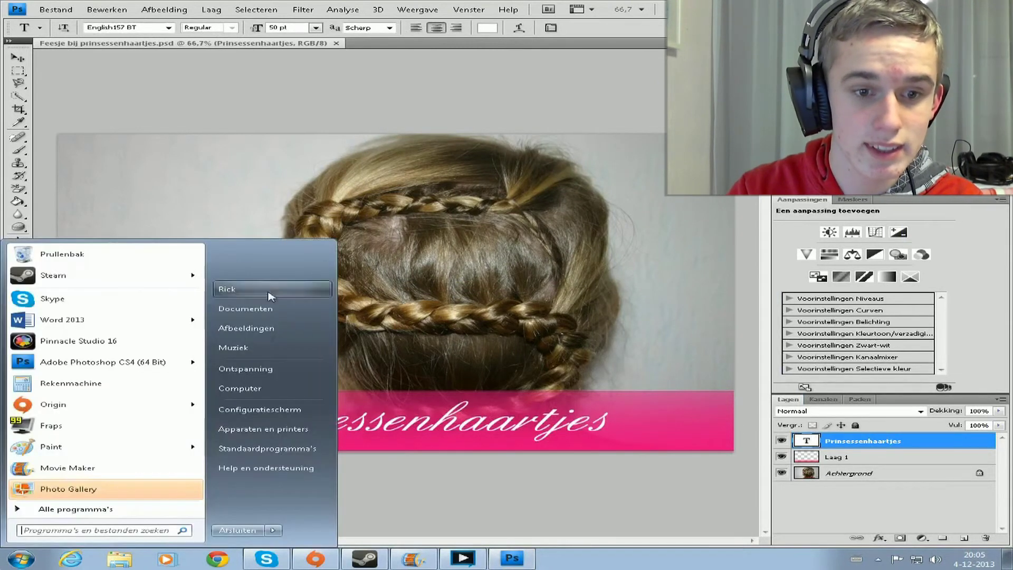
# Step: Browse to D:\Prinsessenhaartjes\Foto's and open Feesje bij prinsessenhaartjes.jpg in Photo Viewer
pyautogui.click(287, 389)
pyautogui.doubleClick(411, 83)
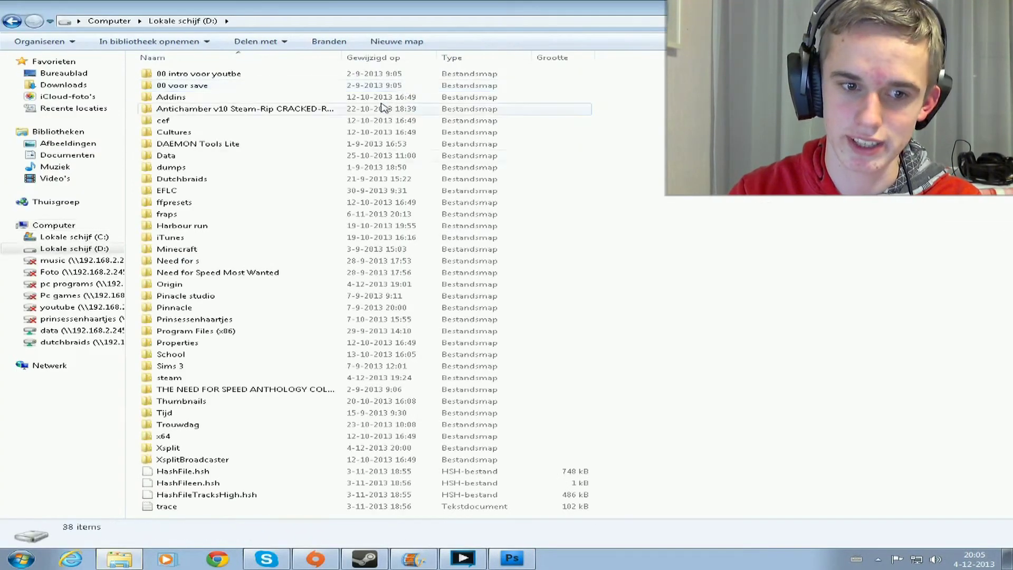
pyautogui.doubleClick(262, 320)
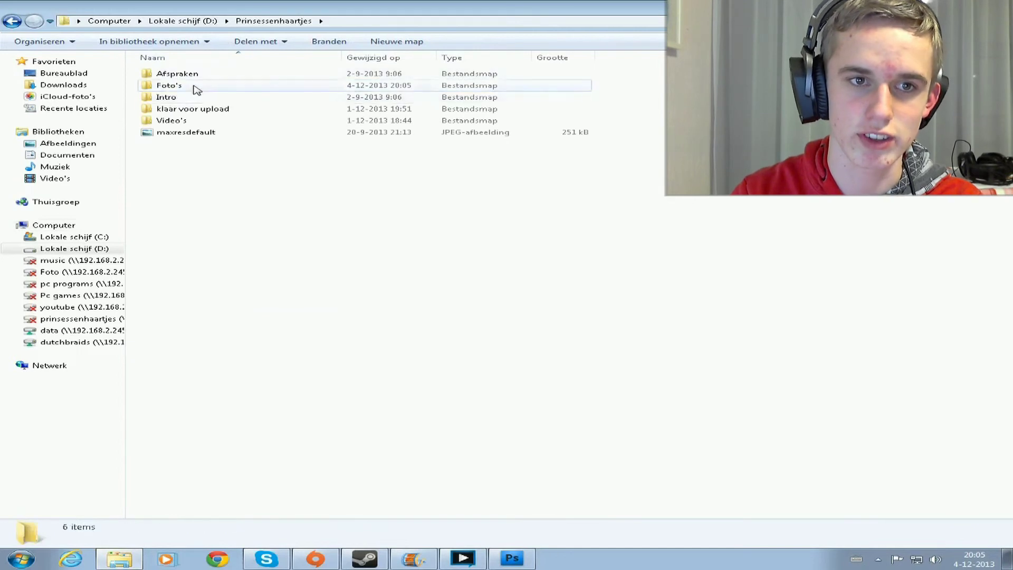
pyautogui.doubleClick(197, 86)
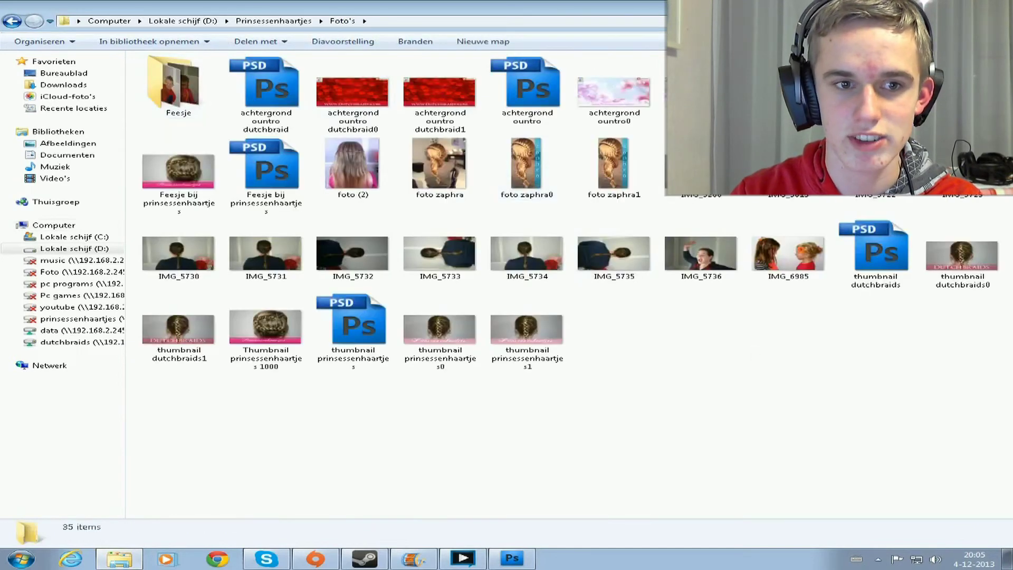
pyautogui.doubleClick(175, 182)
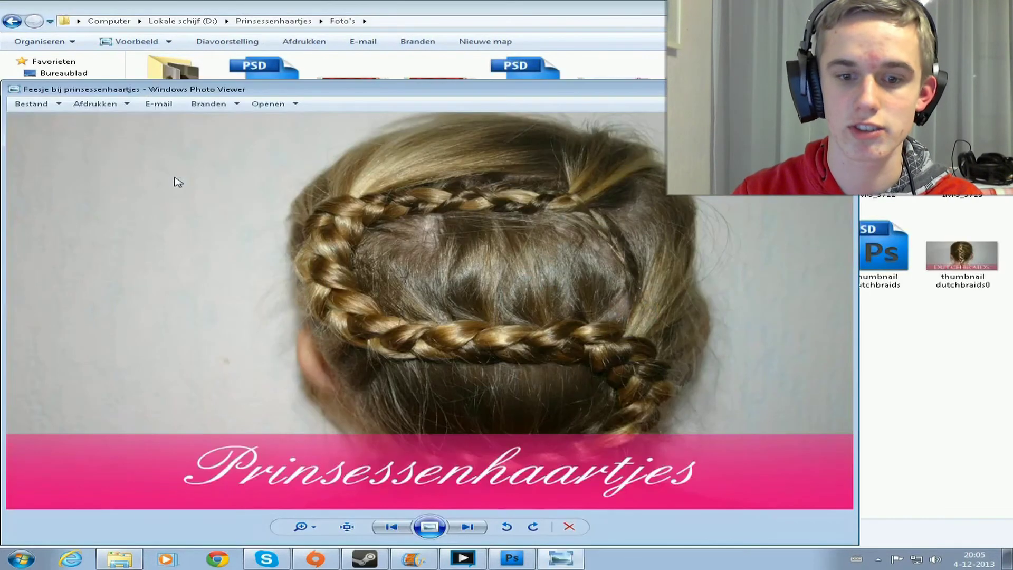